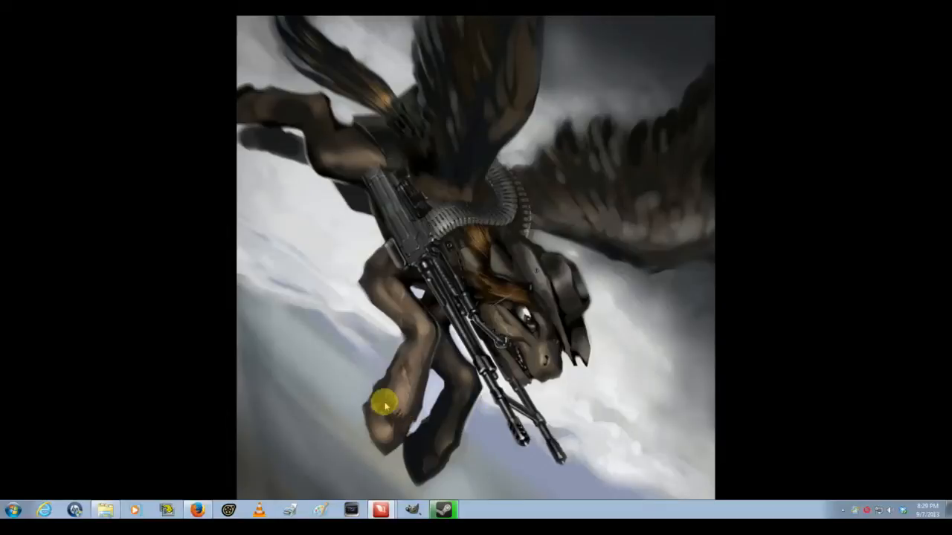
Switch to Steam and accept -noqt -usevgui -sfmcomicmaker as Source Filmmaker's launch options in its properties.
click(443, 510)
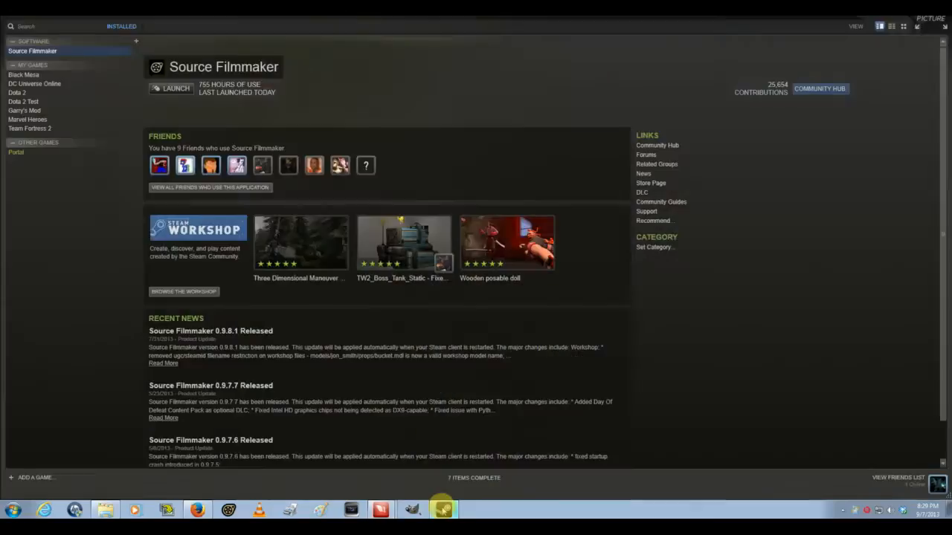
right_click(45, 53)
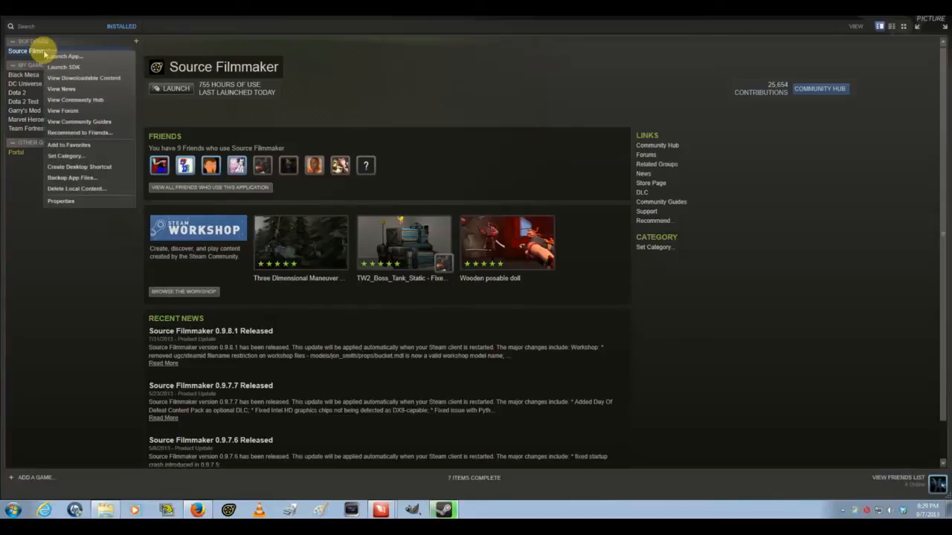
click(62, 202)
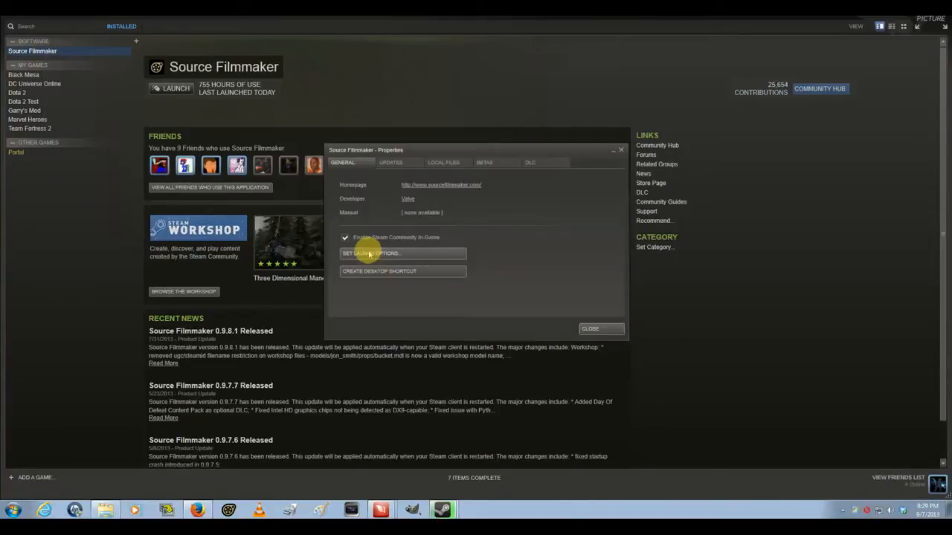
click(368, 253)
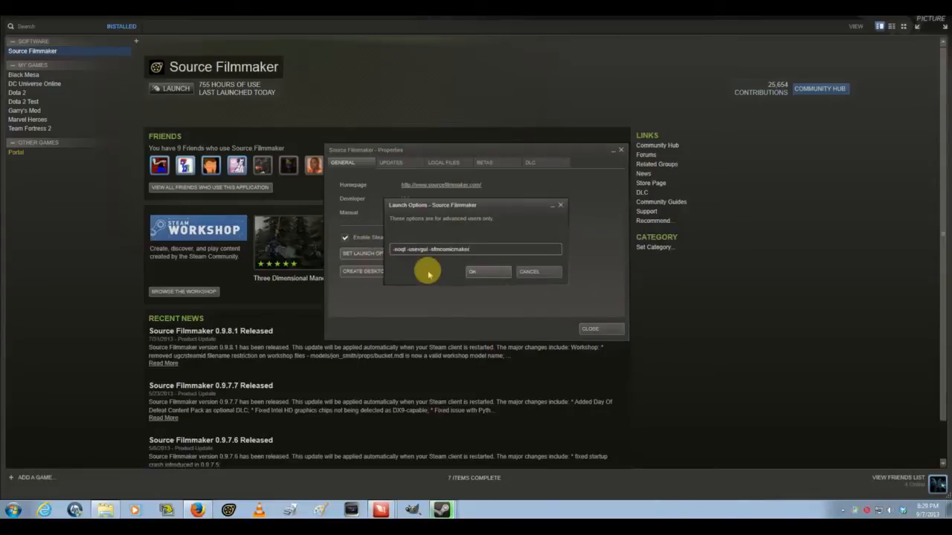
click(471, 249)
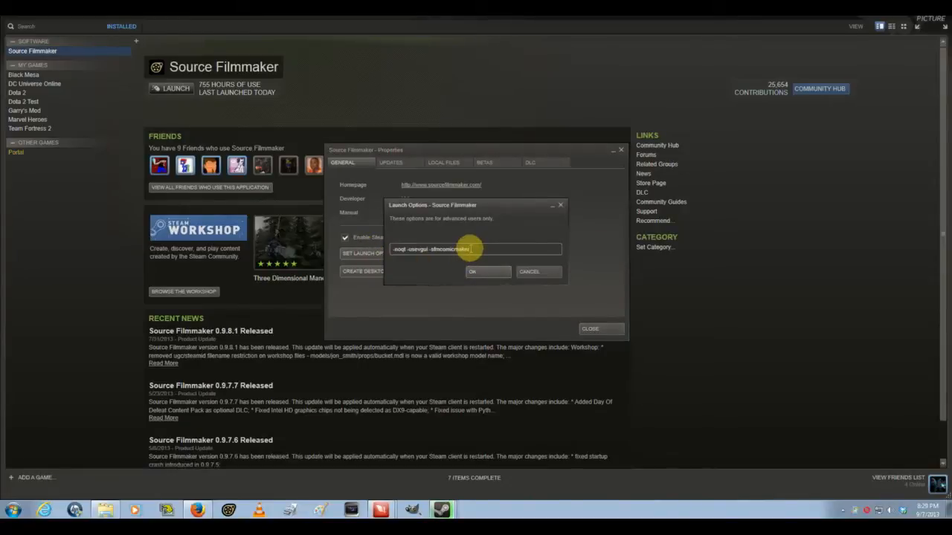
drag(377, 251, 403, 255)
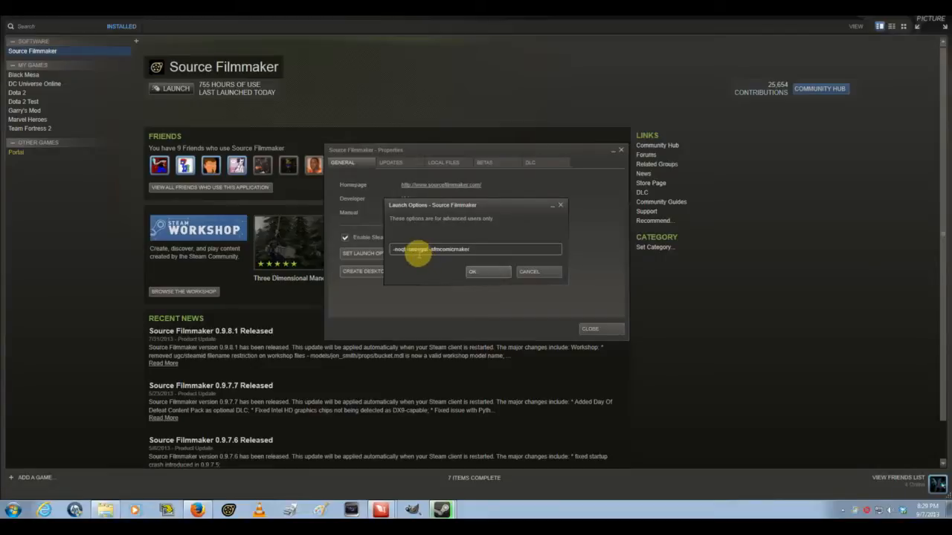
click(473, 272)
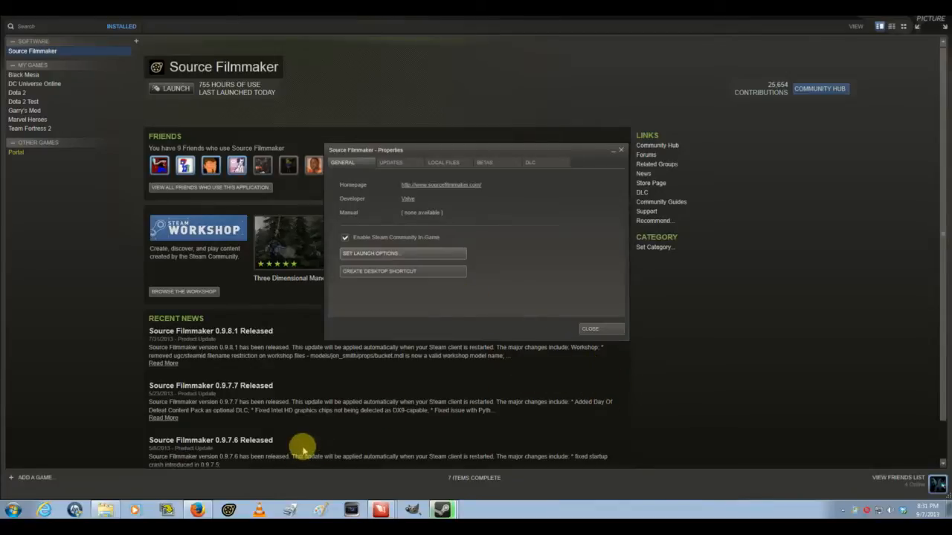
click(387, 254)
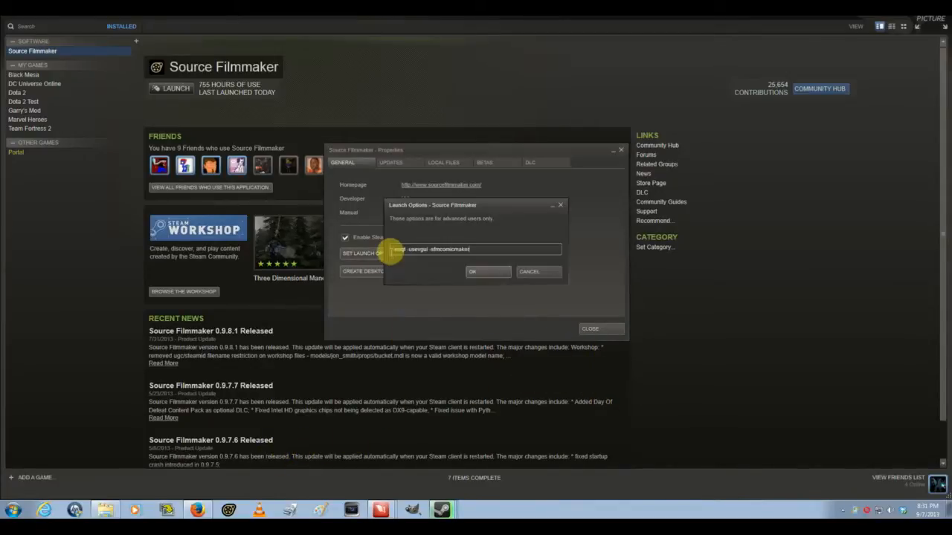
click(477, 272)
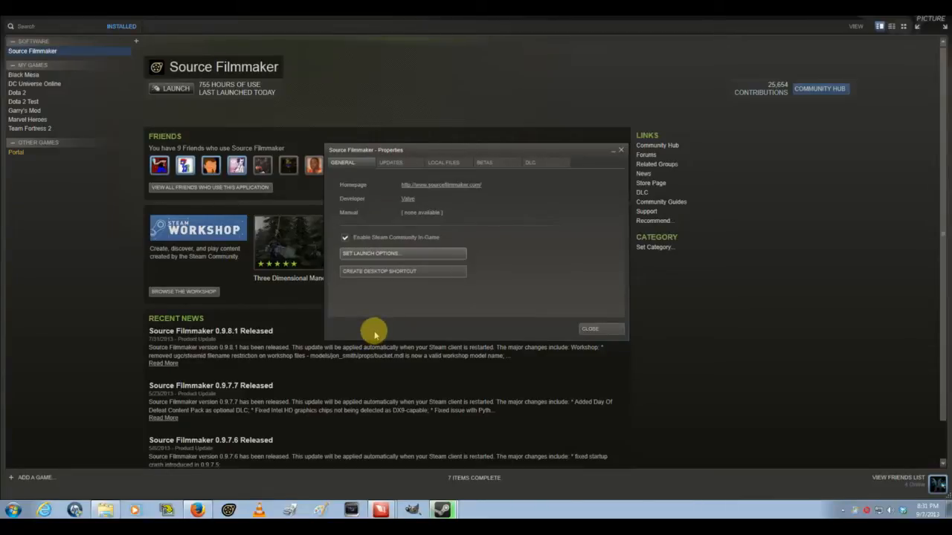
click(591, 329)
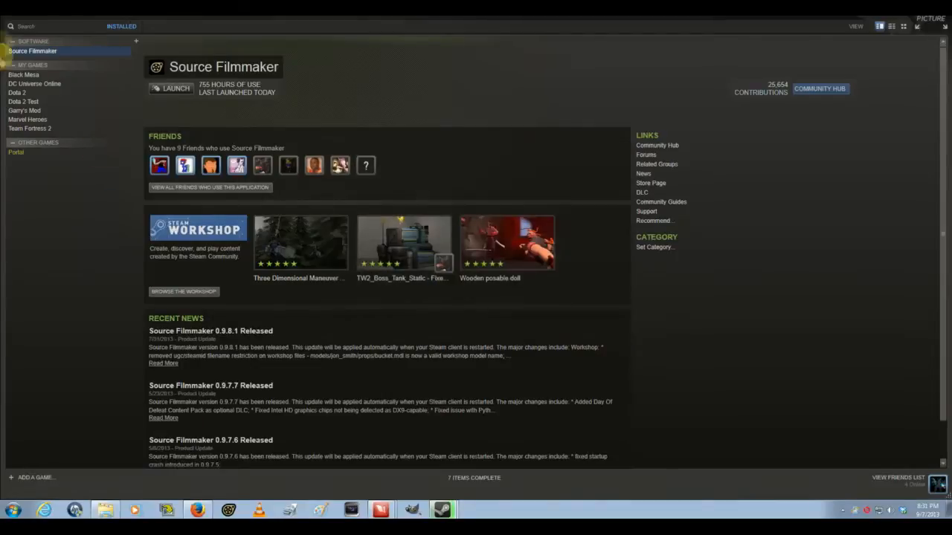
Launch Source Filmmaker from the Steam library, choosing Source Filmmaker rather than the SDK.
double_click(50, 56)
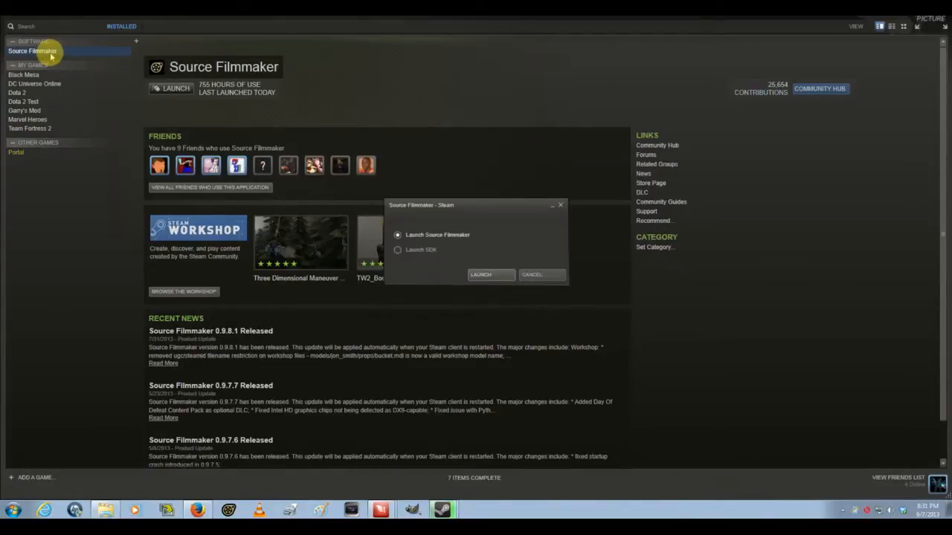
click(487, 275)
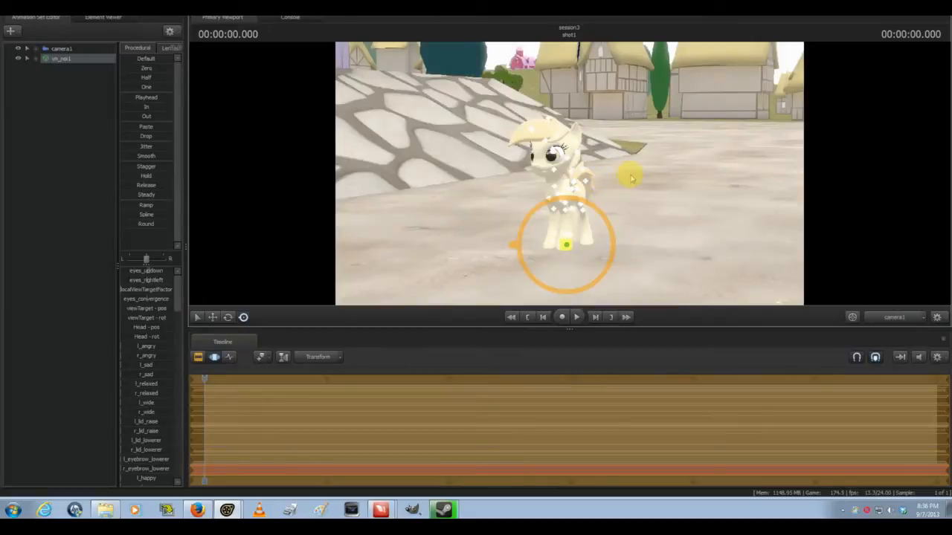
Deselect the pony model and bring Source Filmmaker's separate engine window to the front.
click(46, 99)
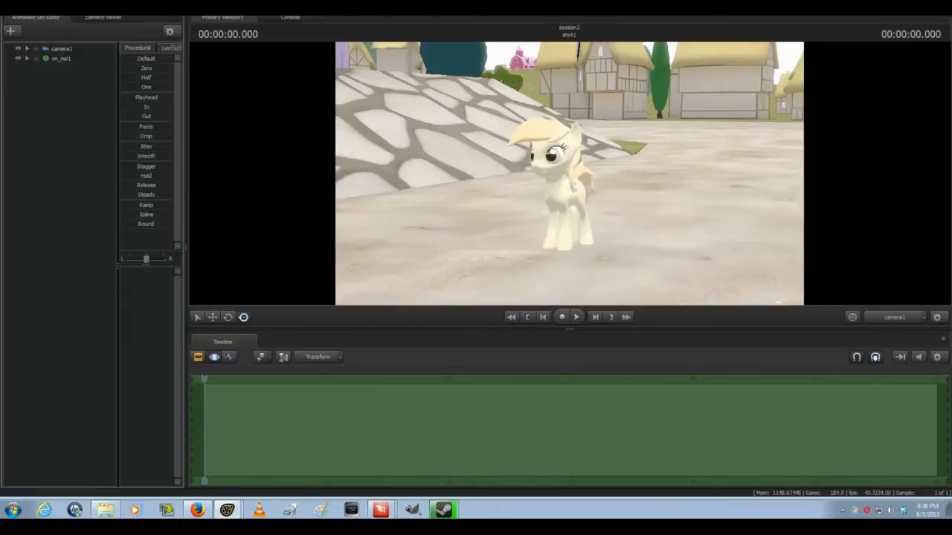
right_click(42, 18)
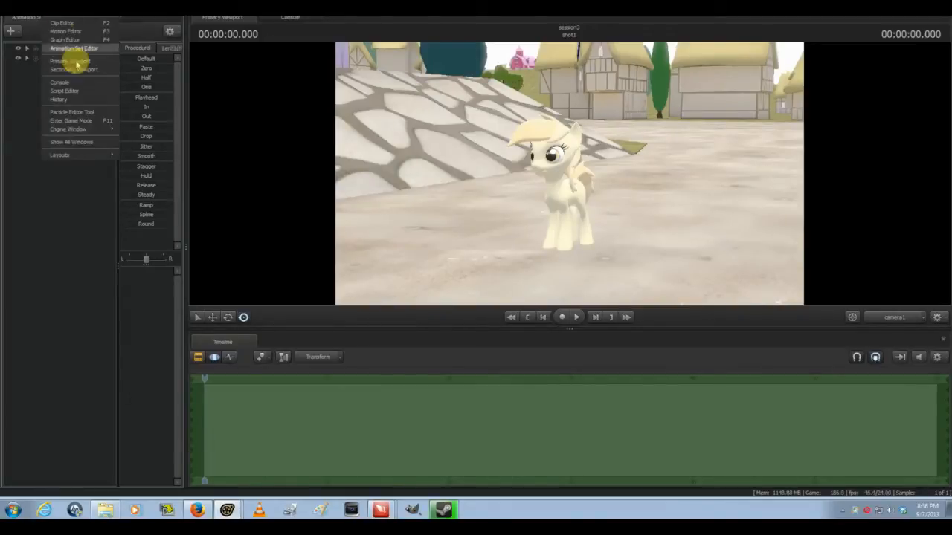
mouse_move(90, 132)
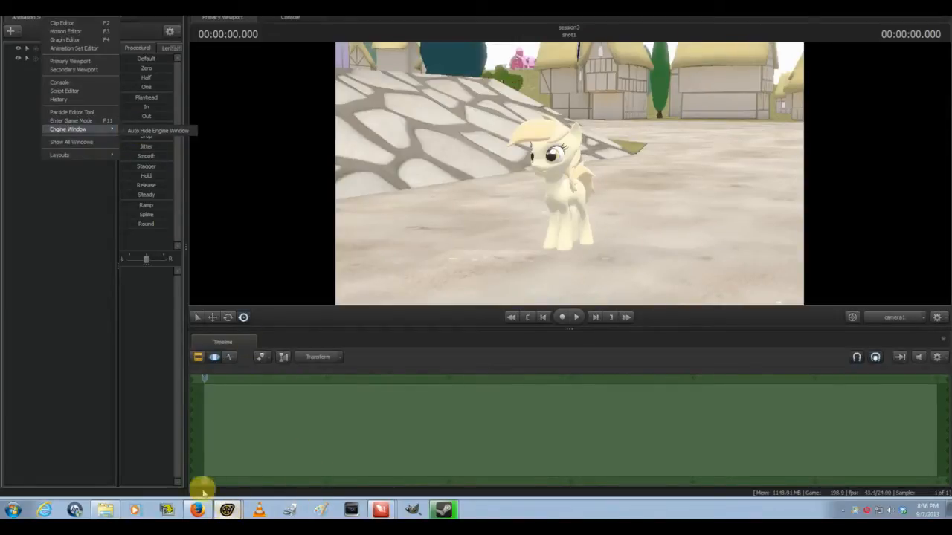
click(170, 470)
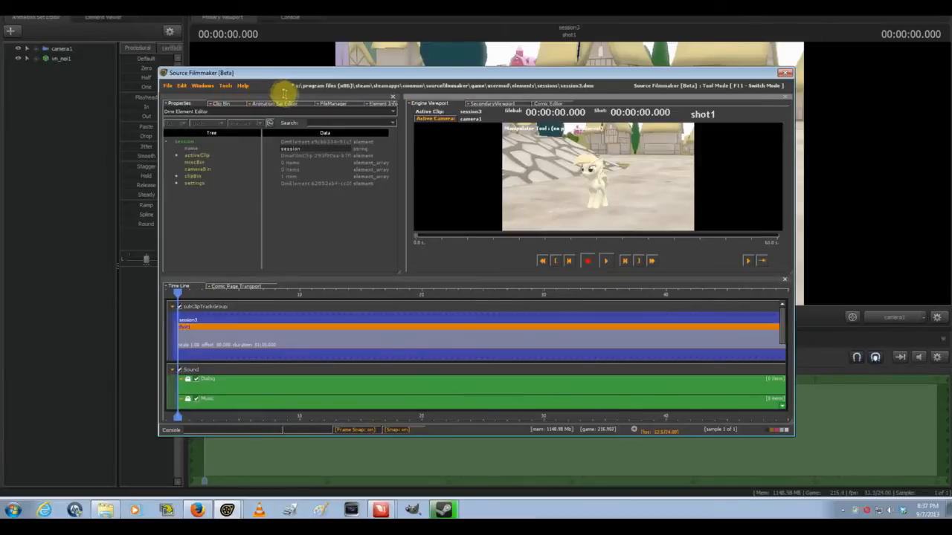
Look through the clip bin, file manager, session properties and secondary viewport in the engine window.
click(217, 104)
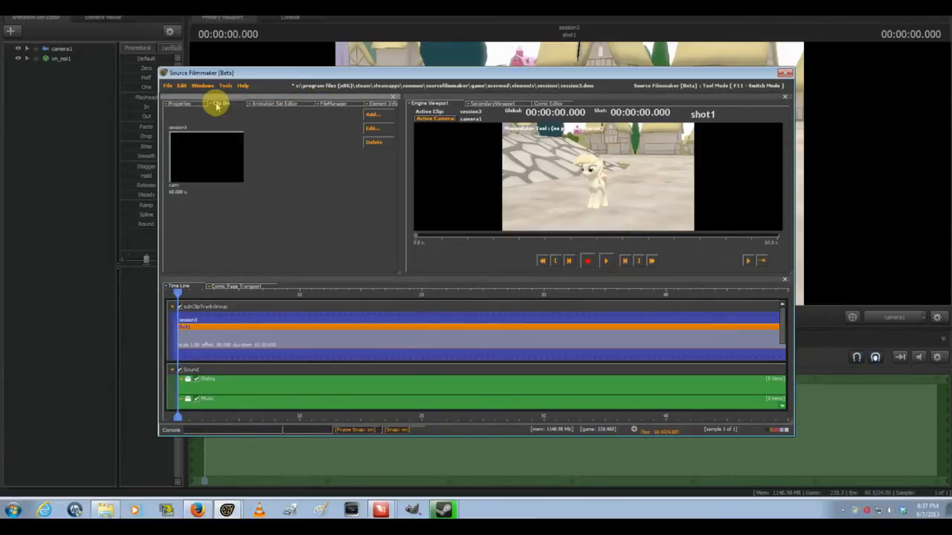
click(335, 104)
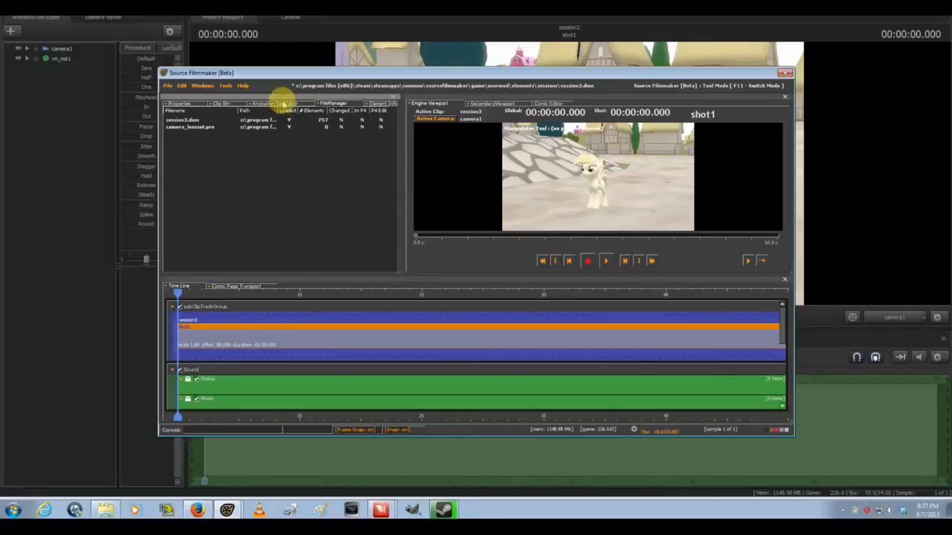
click(190, 104)
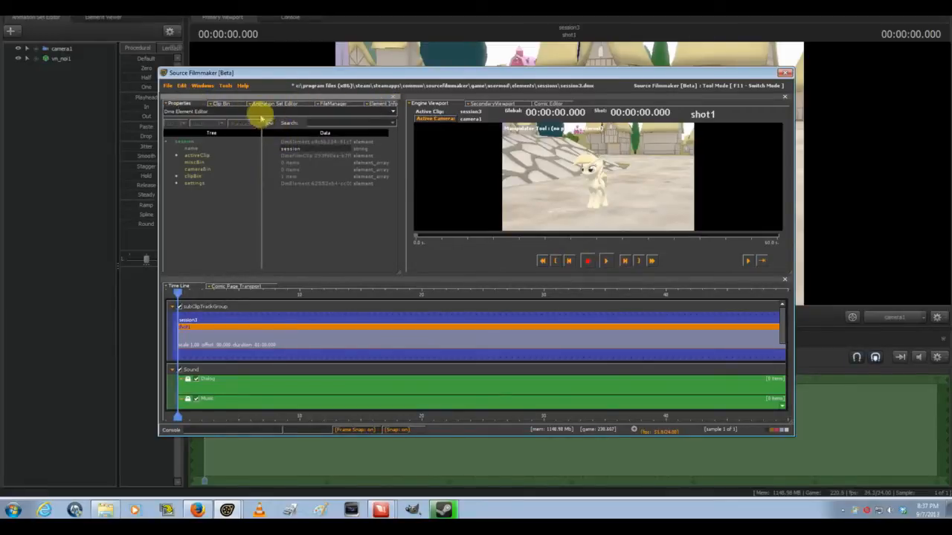
click(218, 103)
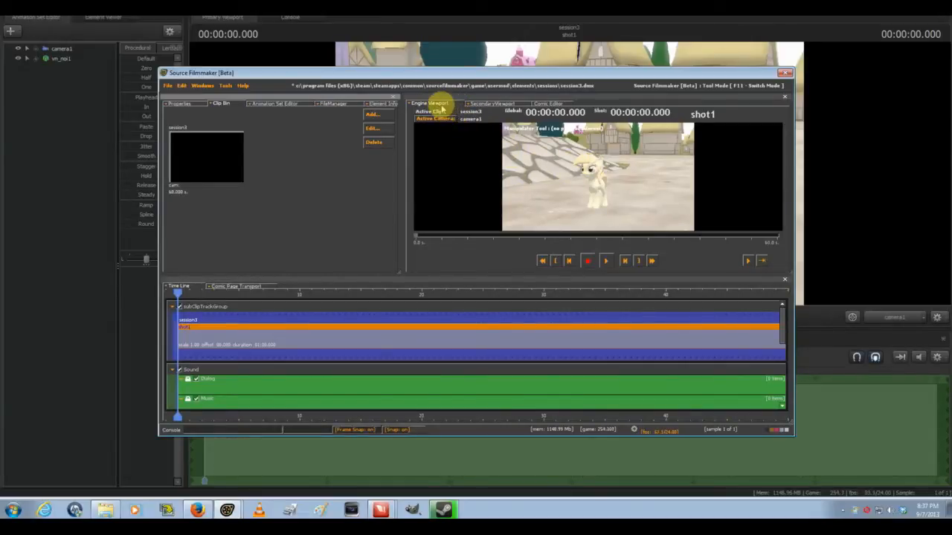
click(482, 105)
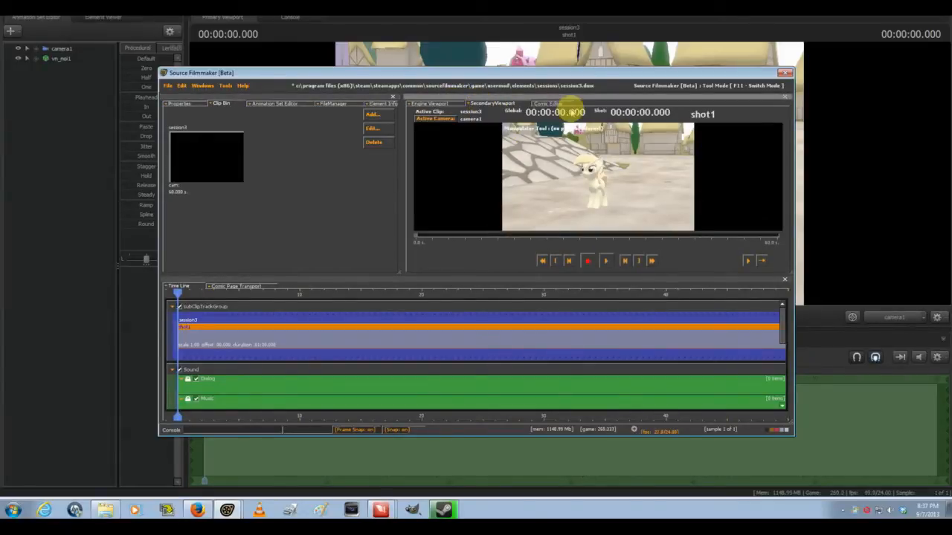
Show the Comic Editor and Comic Page Transport, and create a new comic.
click(548, 103)
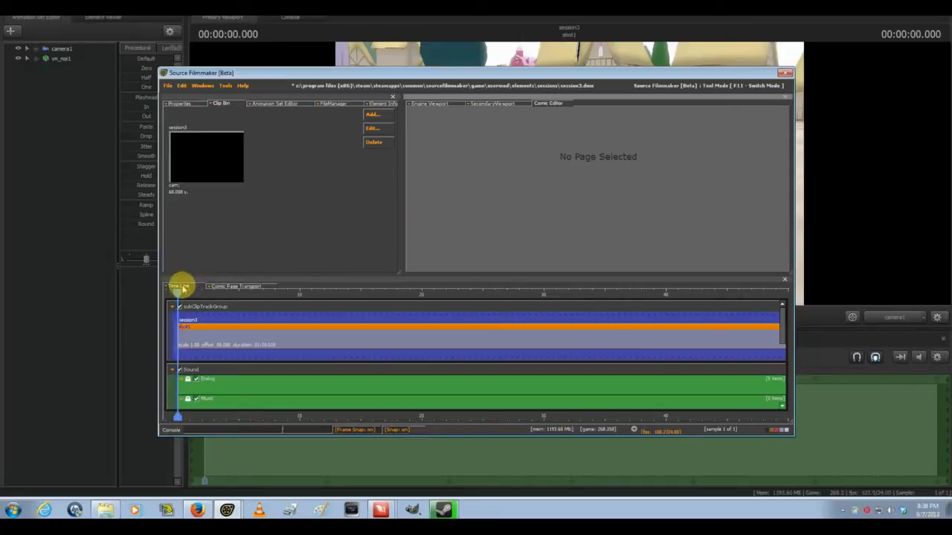
click(241, 287)
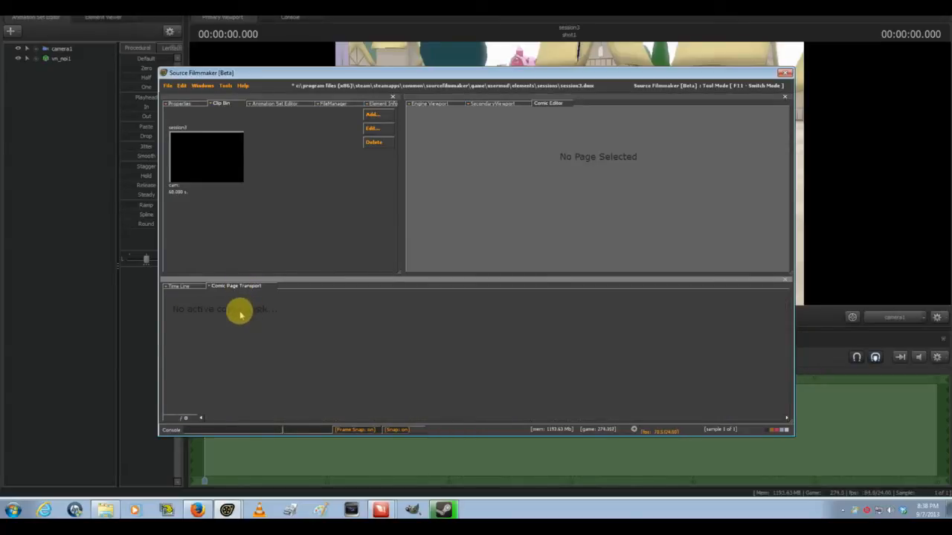
click(199, 86)
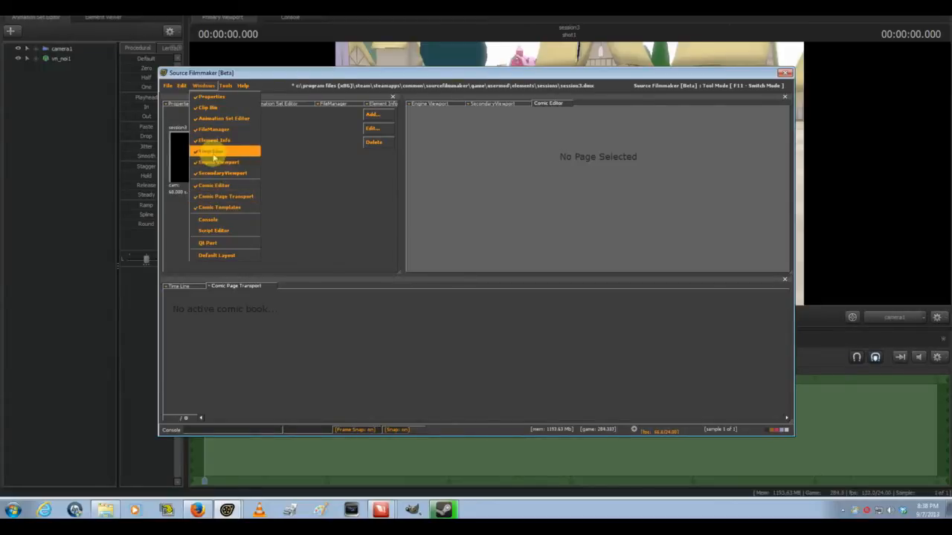
right_click(538, 135)
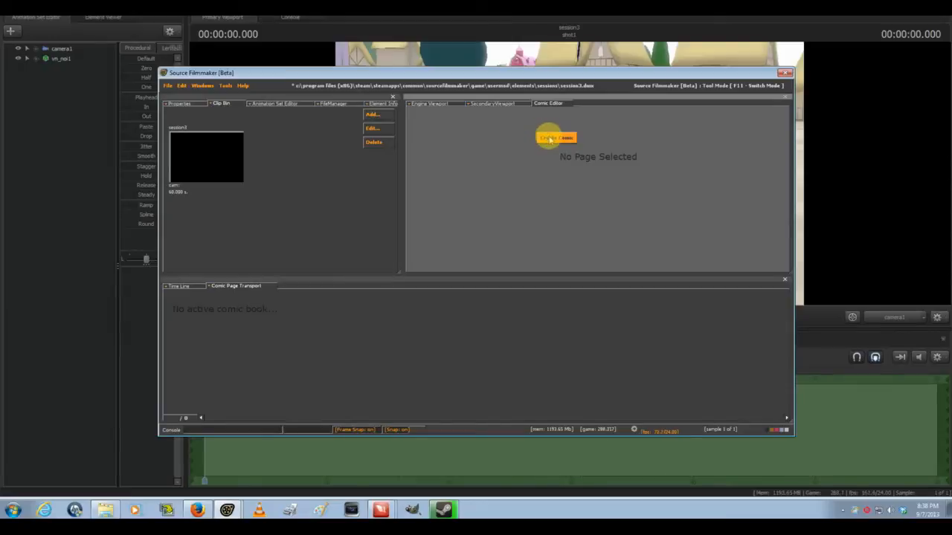
click(550, 139)
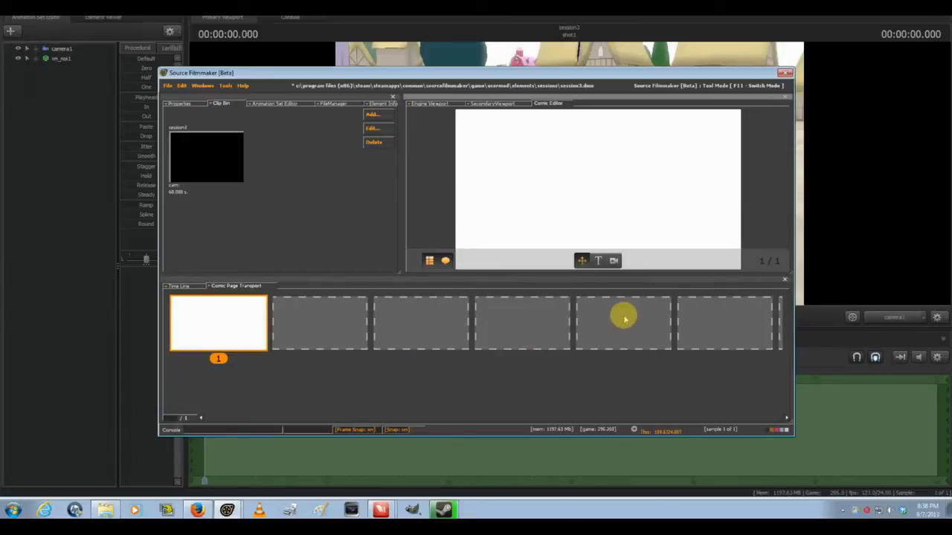
Add a panel from the sequence to the comic page, with the camera turned to view the pony more from the front.
right_click(542, 132)
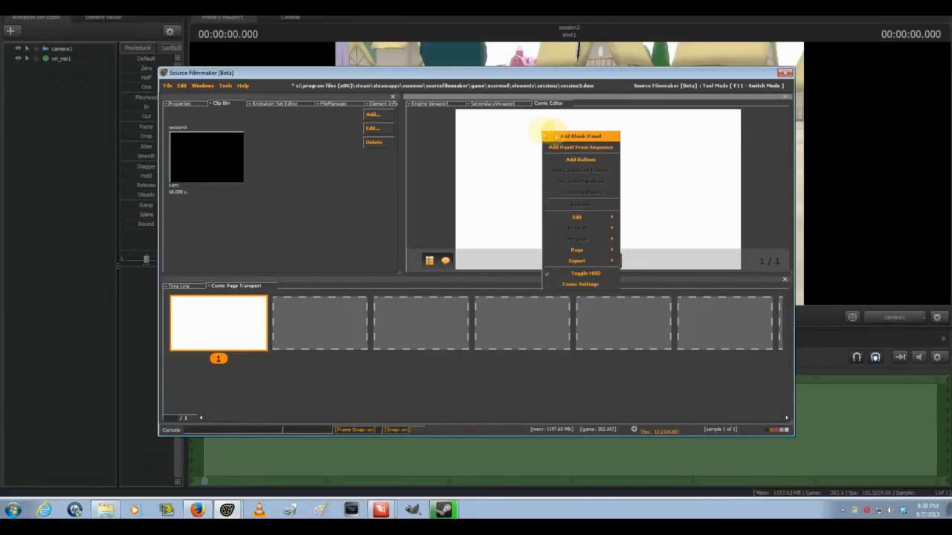
click(603, 152)
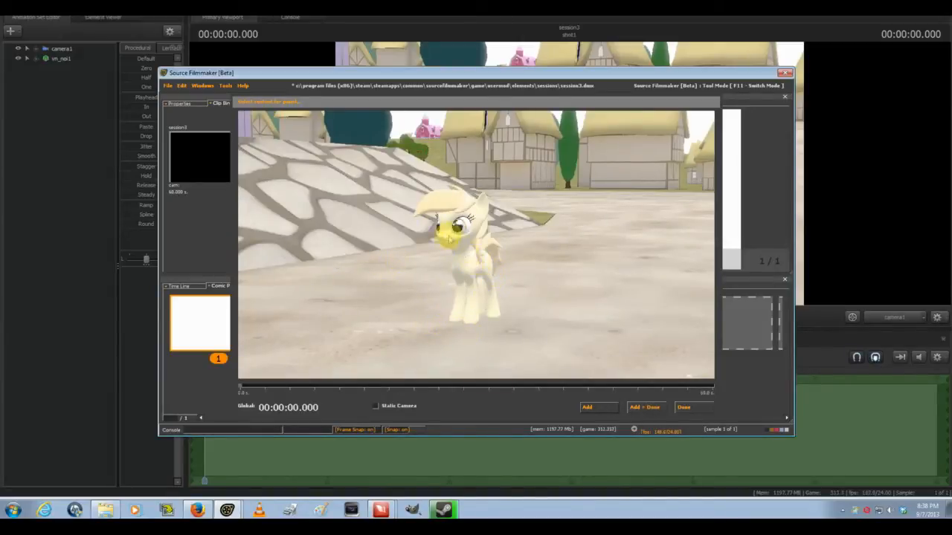
click(38, 122)
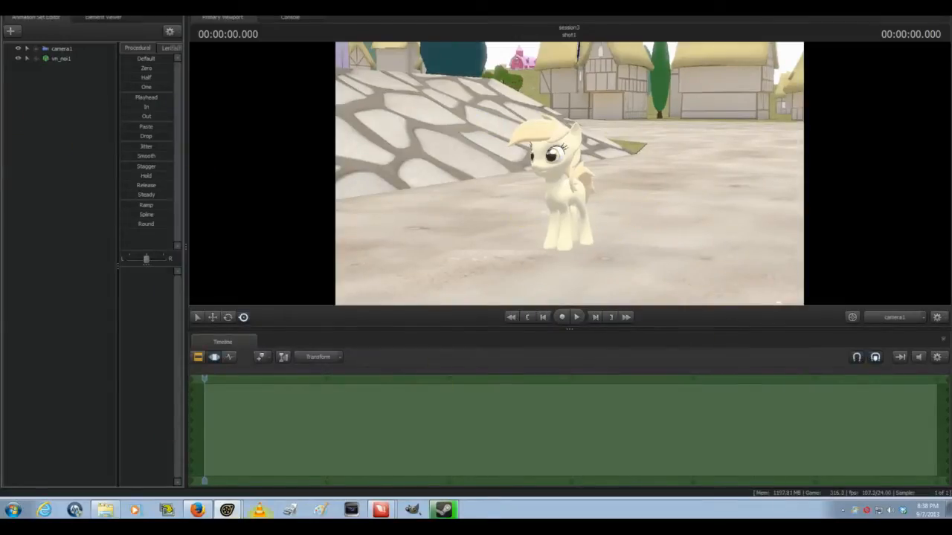
click(226, 510)
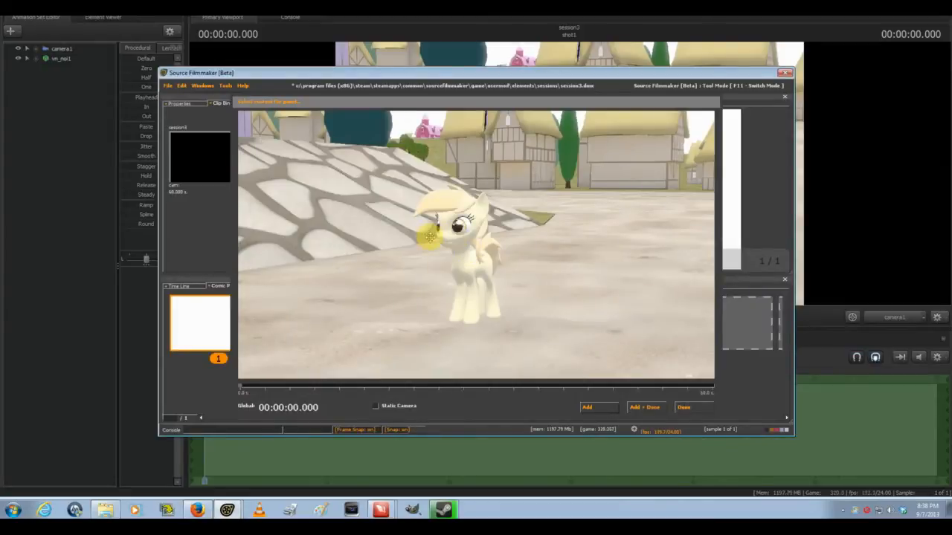
drag(429, 262, 498, 294)
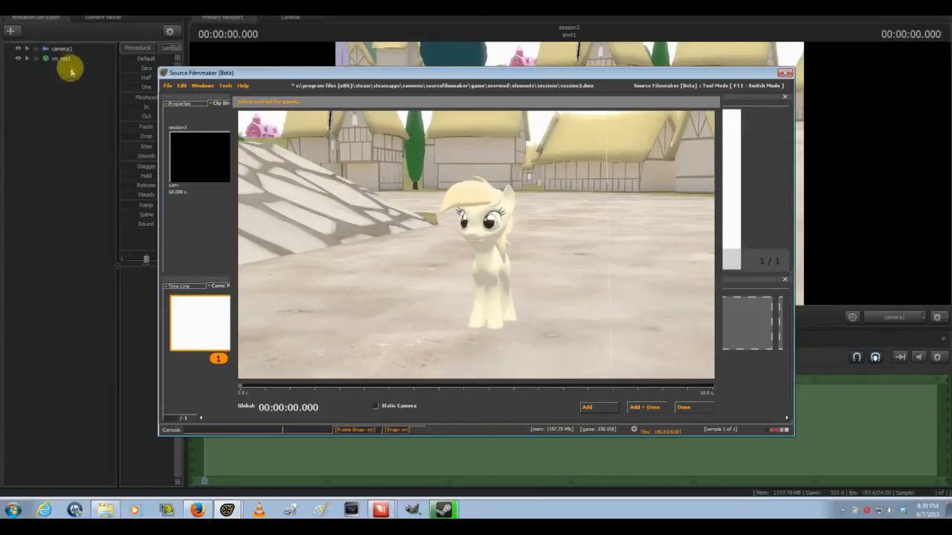
click(589, 407)
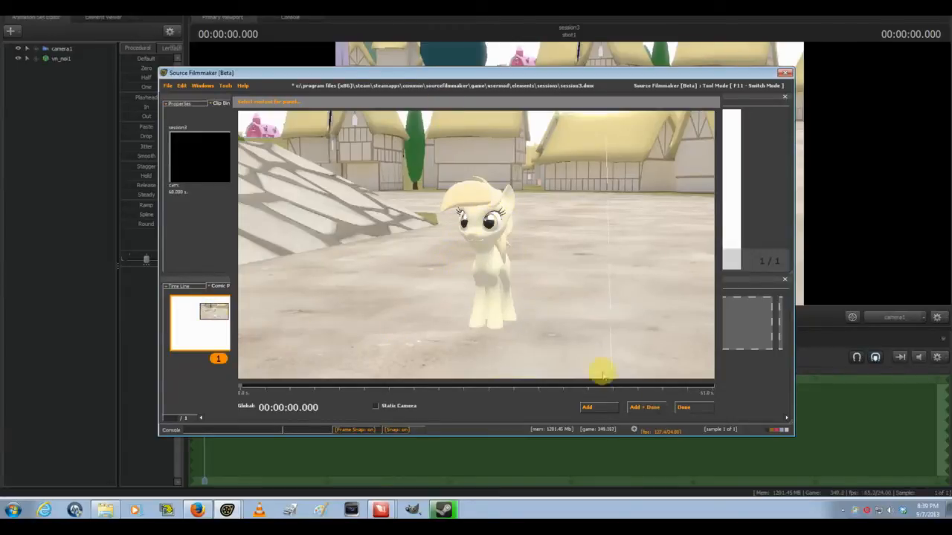
click(683, 408)
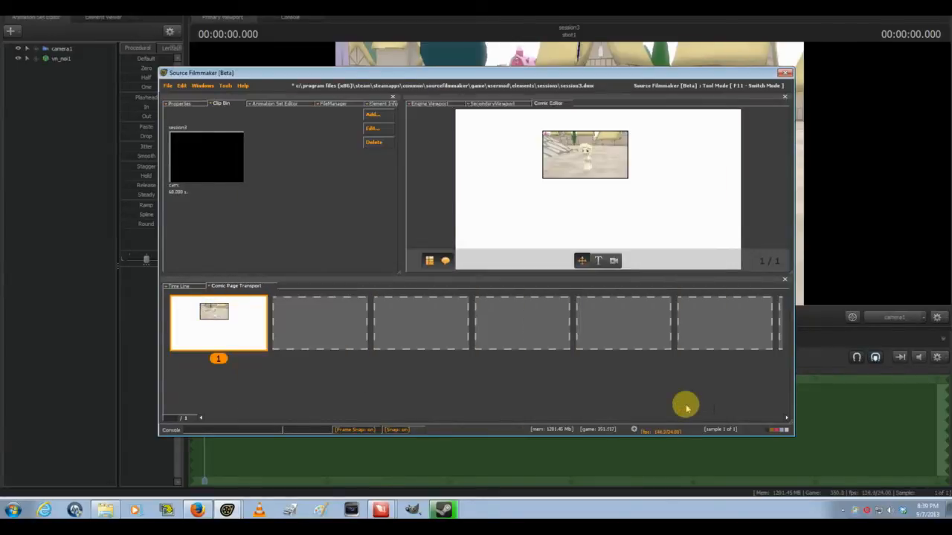
Enlarge the comic panel into the page's upper-left corner and return to the main editor window.
drag(586, 159, 601, 206)
drag(548, 162, 511, 151)
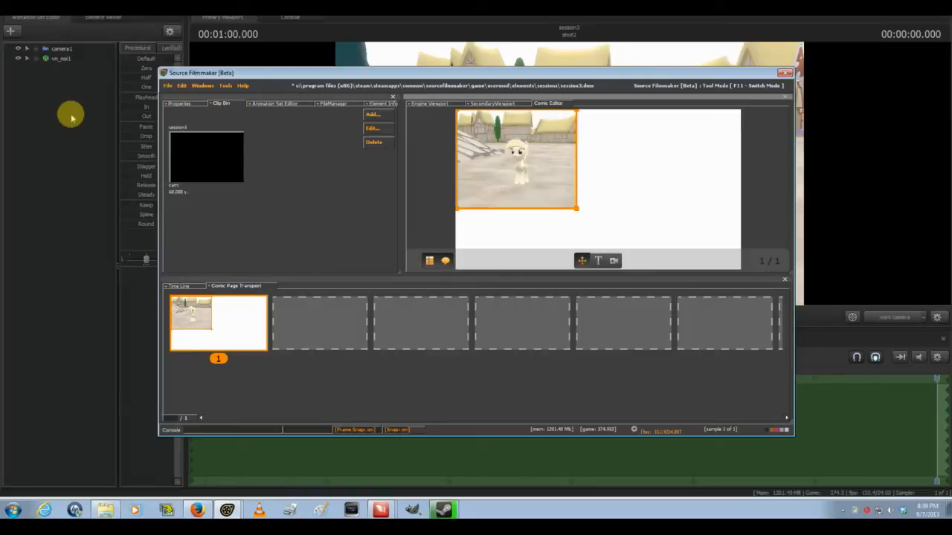
key(F11)
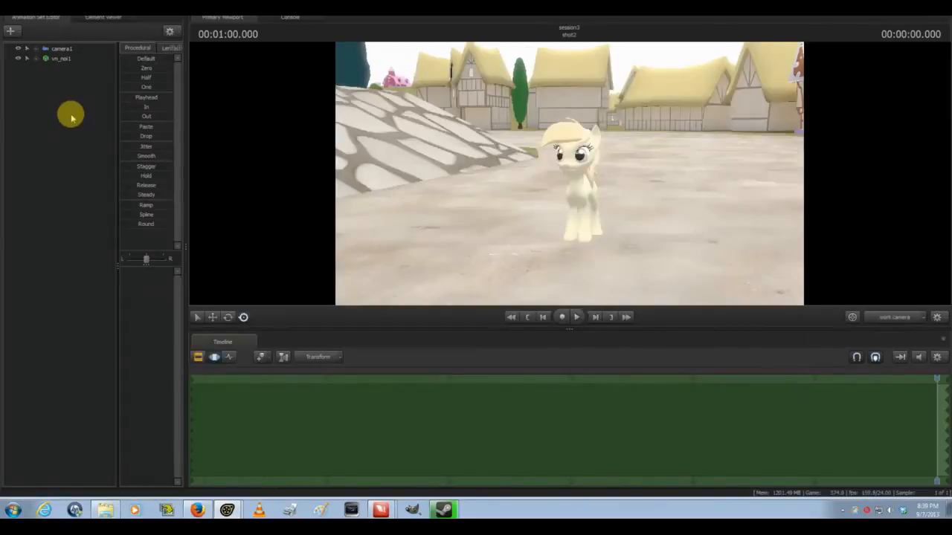
Pose the pony model vn_noi1 in the scene by rotating its LeftShoulder to raise the foreleg, and return to the comic editor.
click(58, 59)
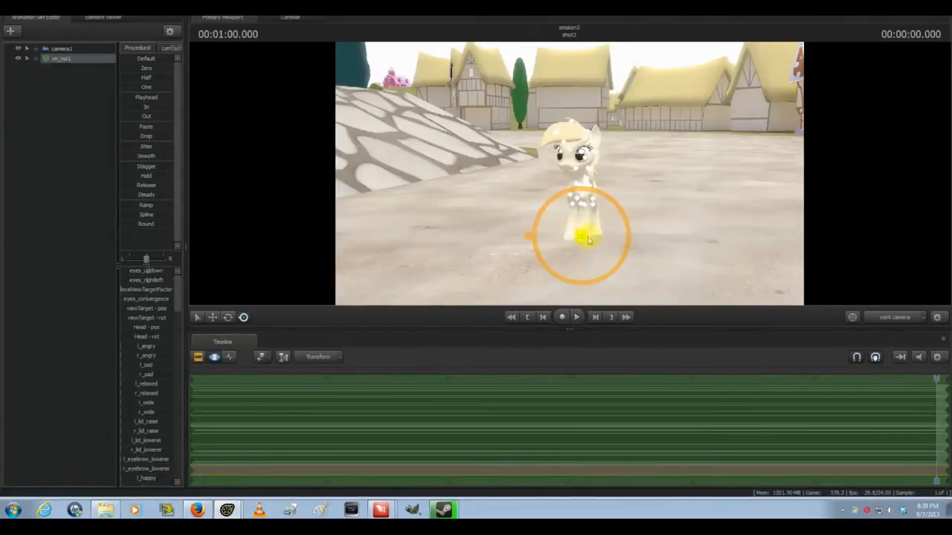
click(36, 60)
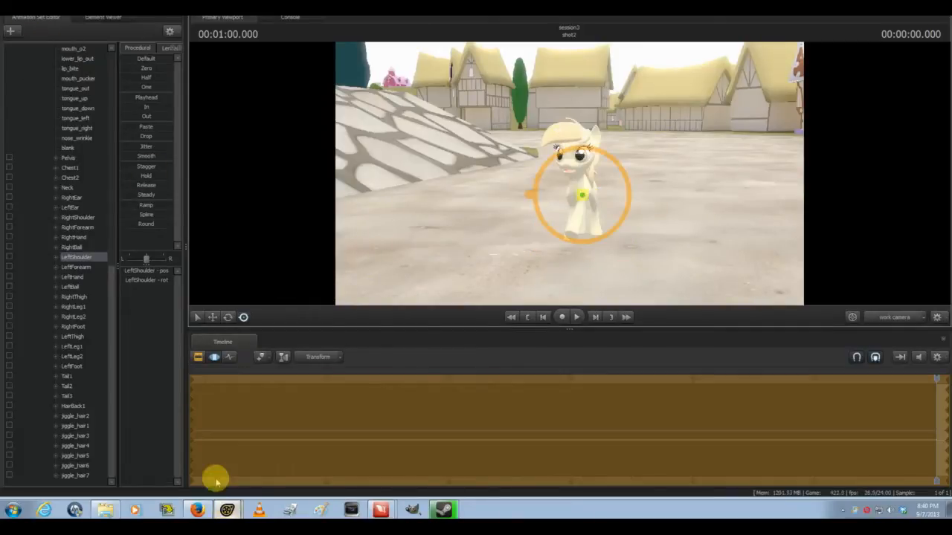
key(F11)
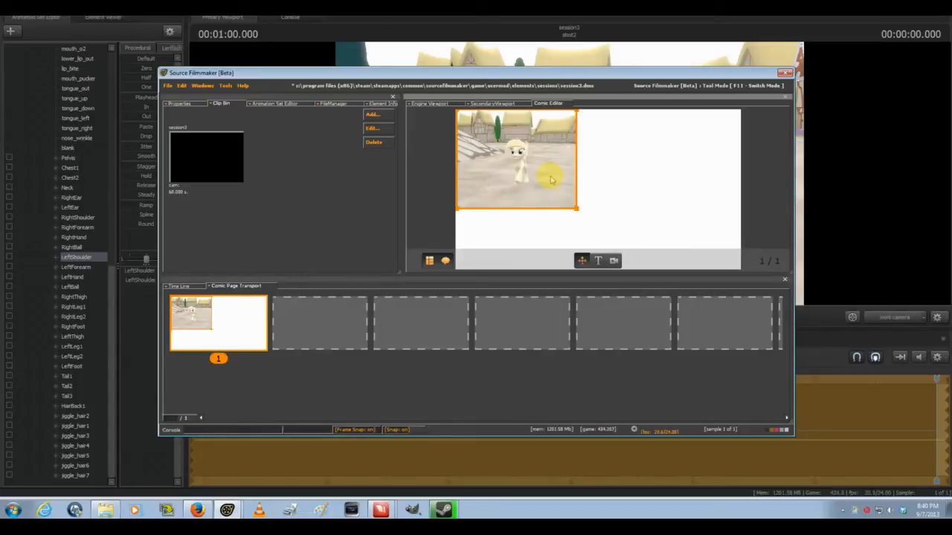
Add a second panel from the sequence to the empty upper-right page area, with the camera showing the pony's side against the stone slope.
click(606, 156)
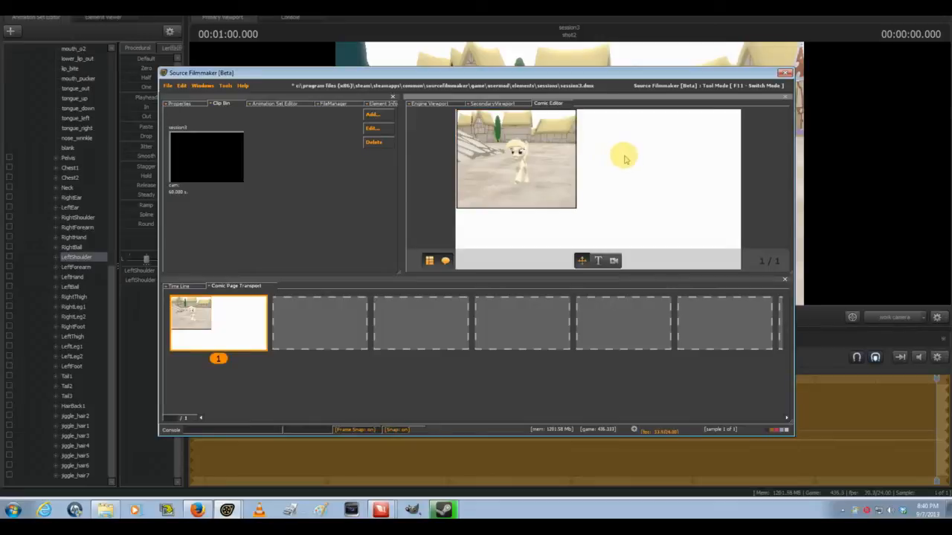
right_click(609, 146)
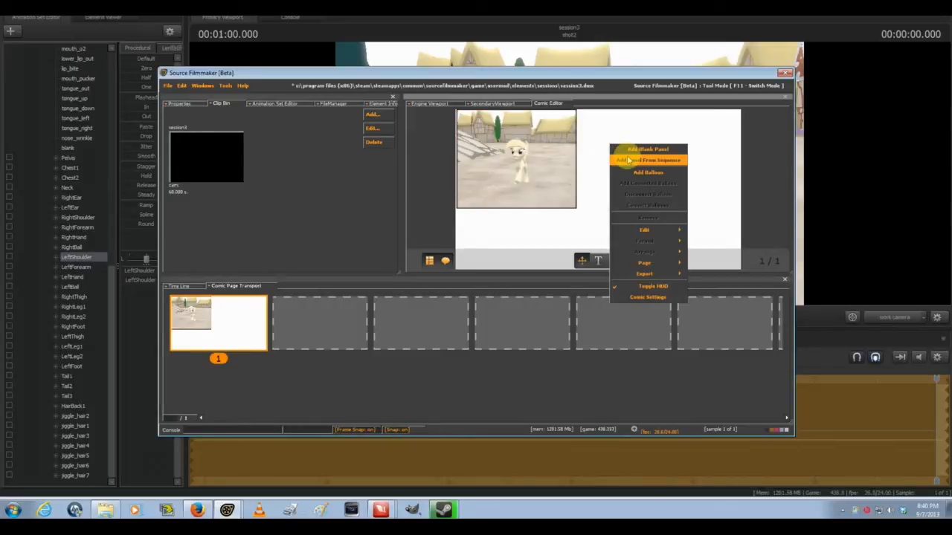
click(628, 161)
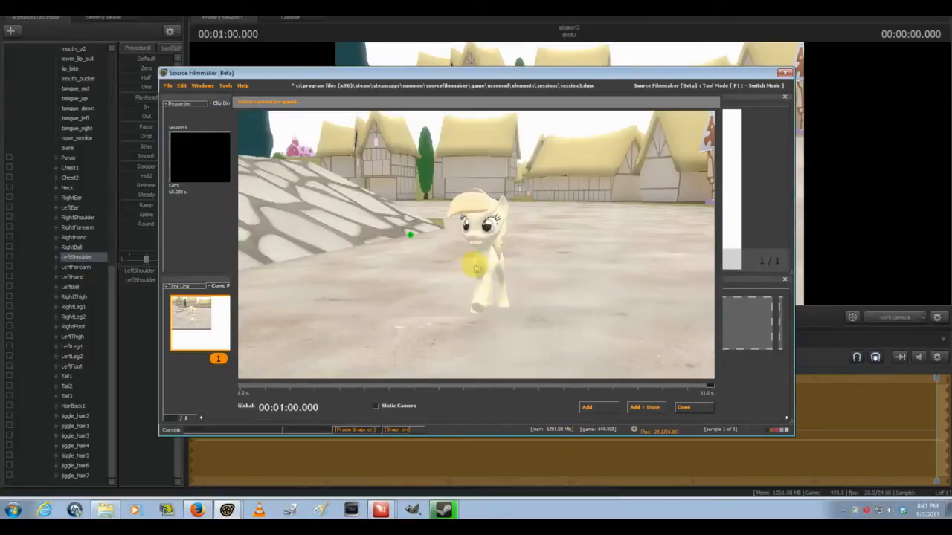
key(d)
mouse_move(476, 264)
mouse_down()
mouse_move(457, 282)
mouse_move(422, 264)
mouse_move(476, 266)
mouse_up()
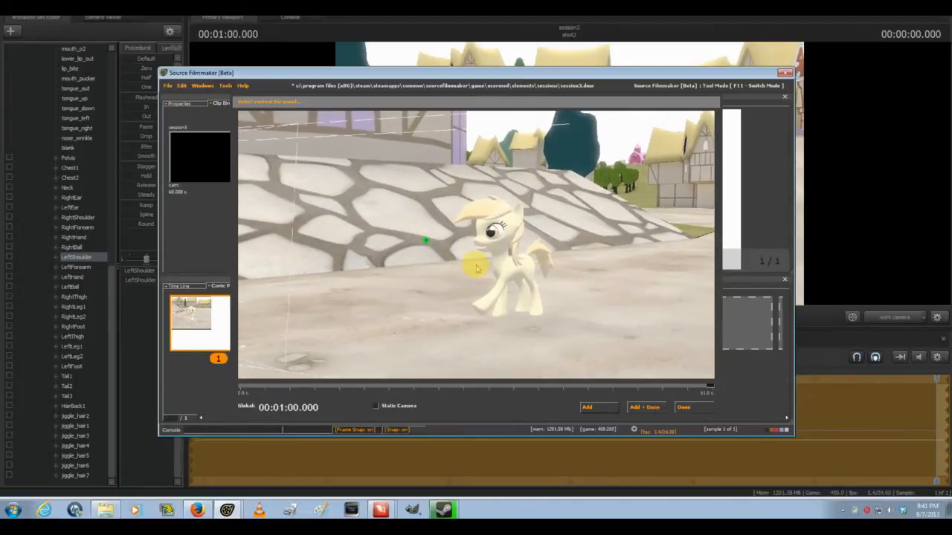
click(588, 408)
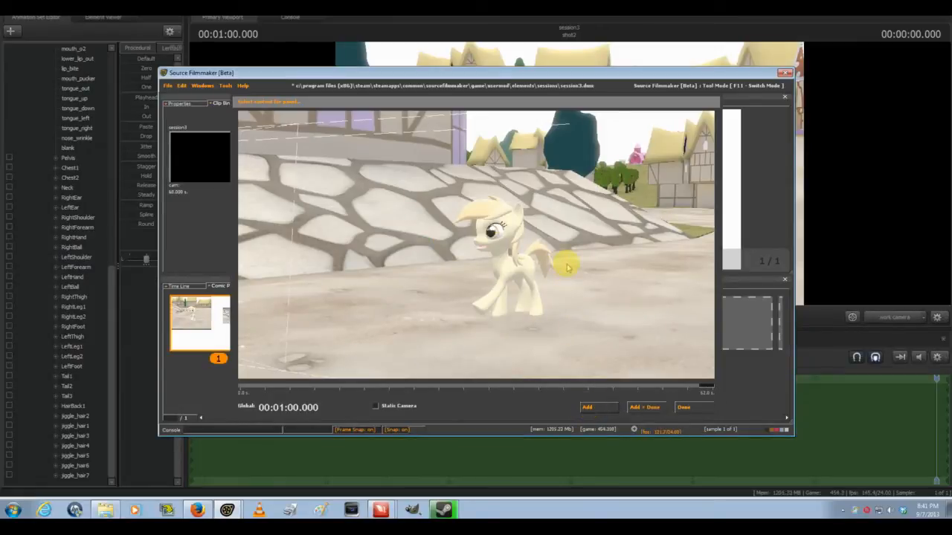
Add a third panel from the sequence, with the camera moved to a closer front view of the pony before the village houses.
mouse_move(522, 263)
mouse_down()
mouse_move(518, 270)
mouse_move(546, 261)
mouse_move(522, 263)
mouse_up()
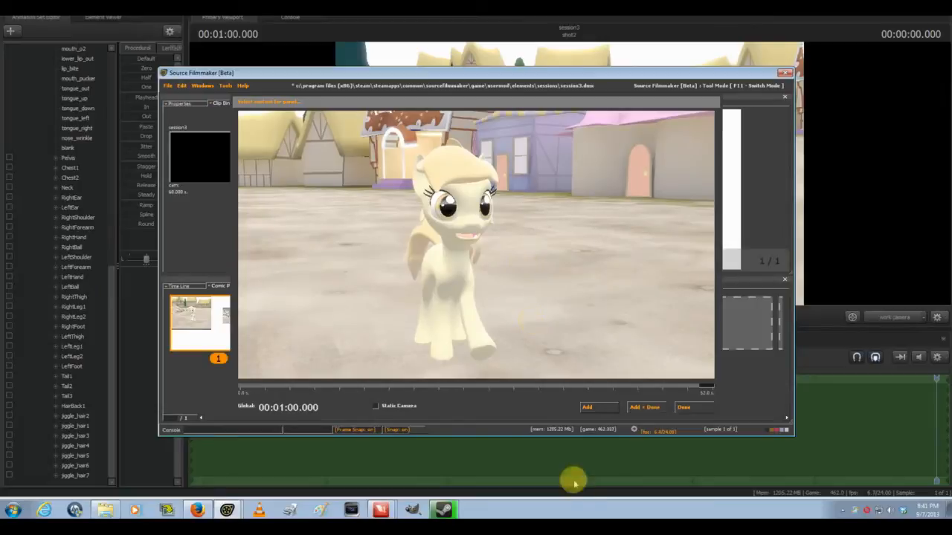
click(589, 408)
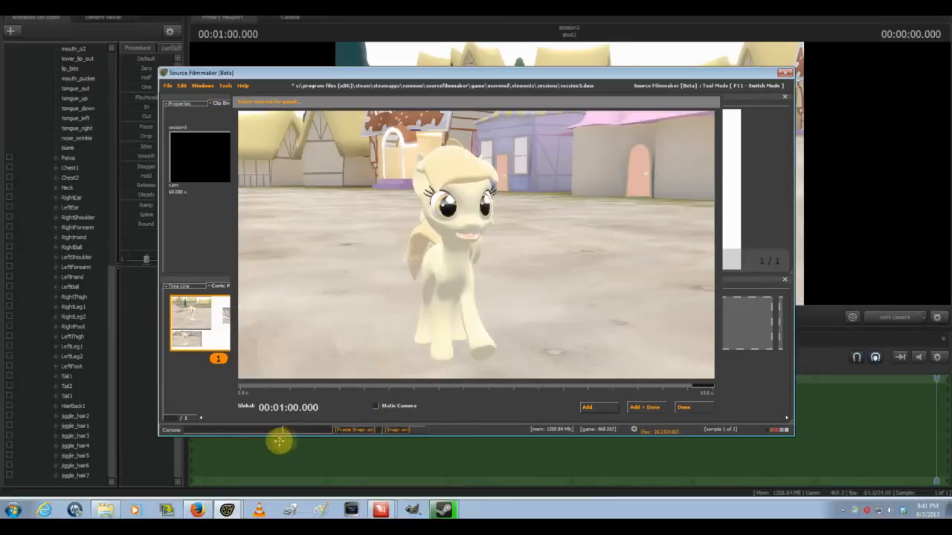
Examine the shots the comic panels added after shot1 in the main editor's clip timeline, and return to the panel content window.
click(130, 345)
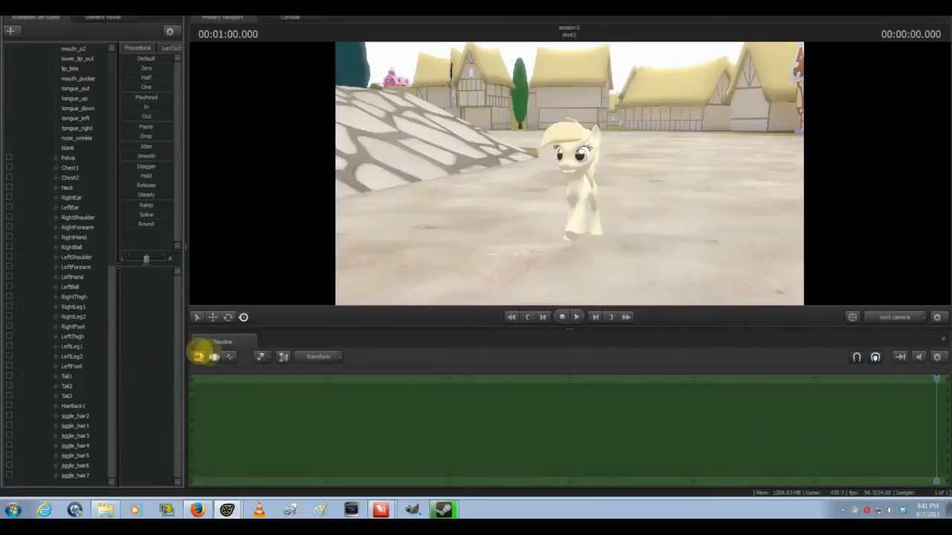
click(199, 358)
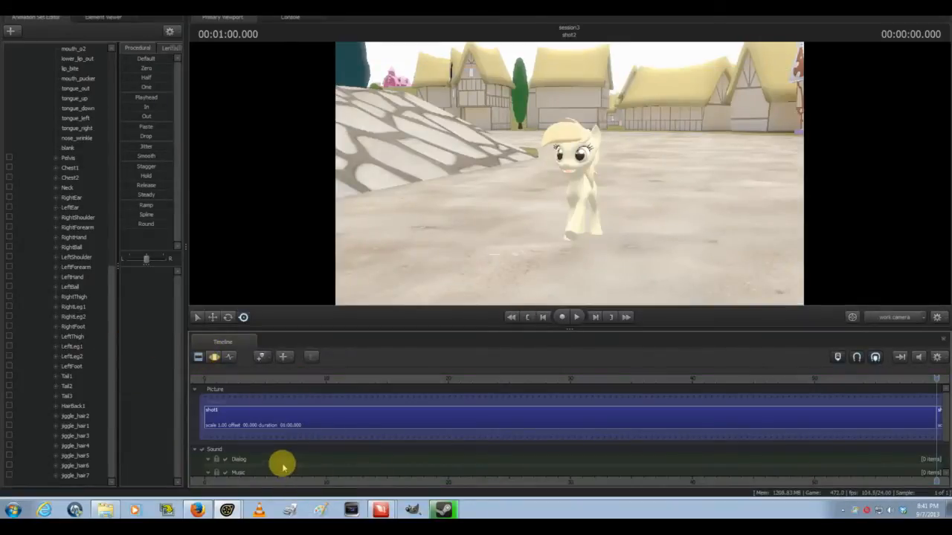
click(572, 421)
middle_drag(576, 437, 417, 436)
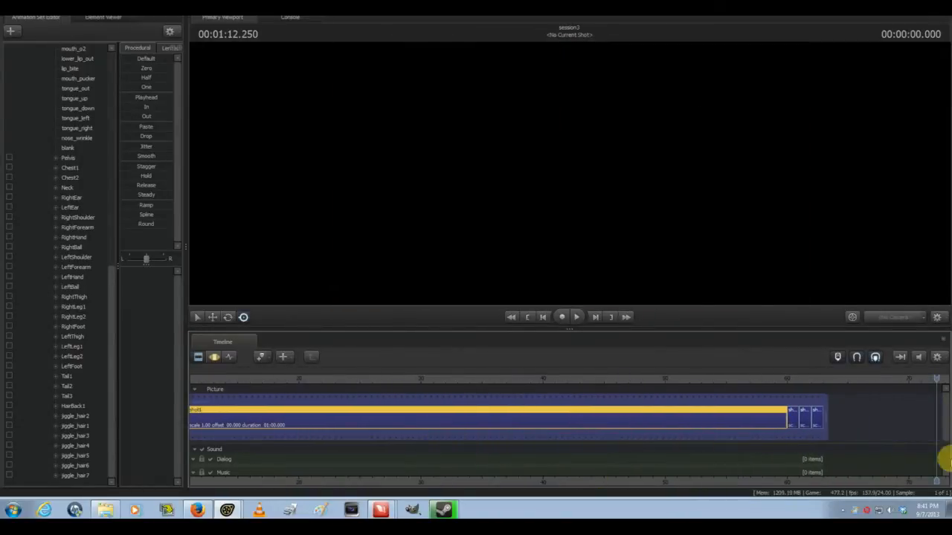
click(791, 380)
drag(790, 379, 806, 380)
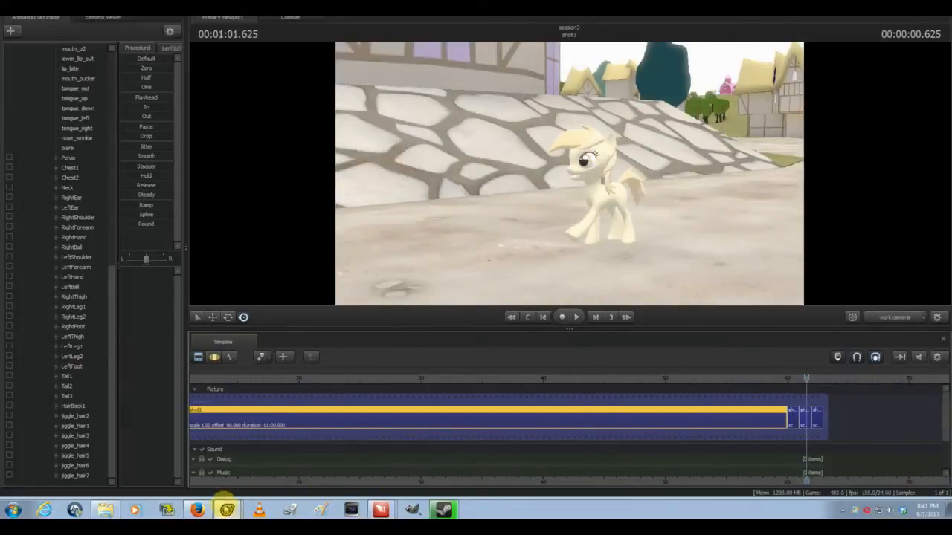
click(209, 466)
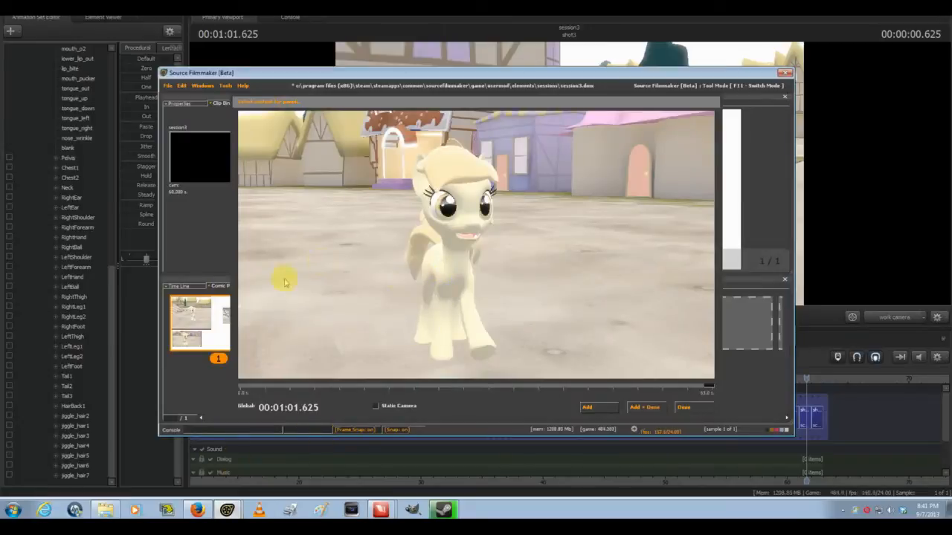
Finish adding panels, and enlarge the two new panels into the upper-right and lower-right parts of the comic page.
click(680, 407)
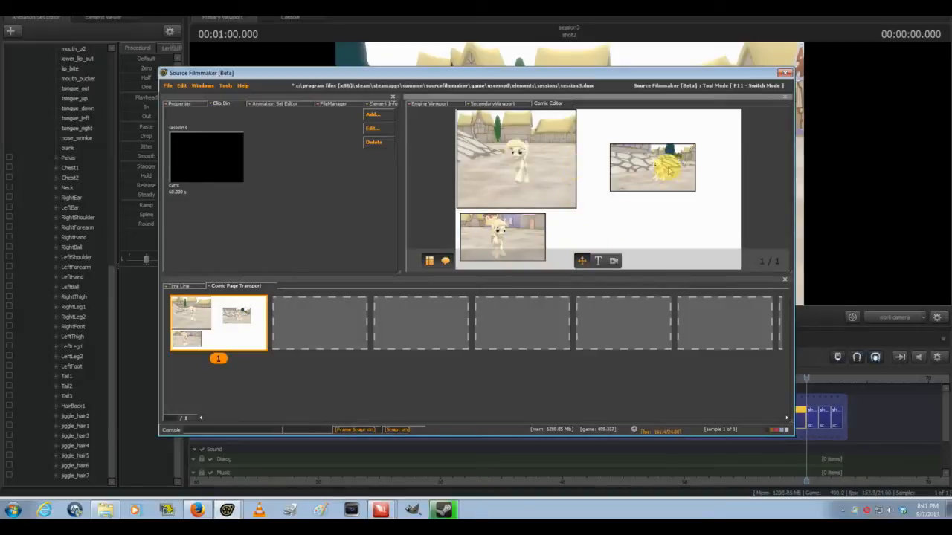
click(609, 146)
click(589, 128)
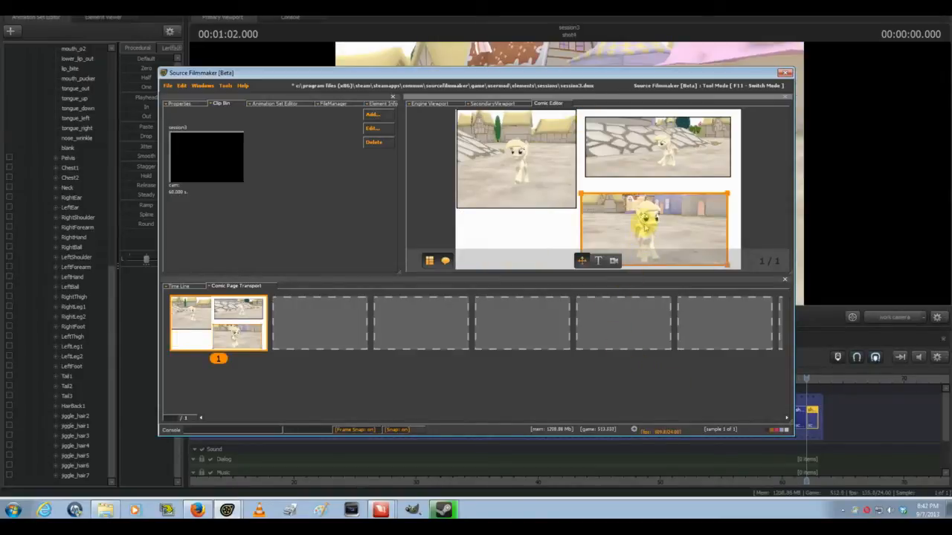
Select the second panel's shot, shot3, in the main editor's timeline and move the playhead into it at 00:01:01.541.
click(133, 304)
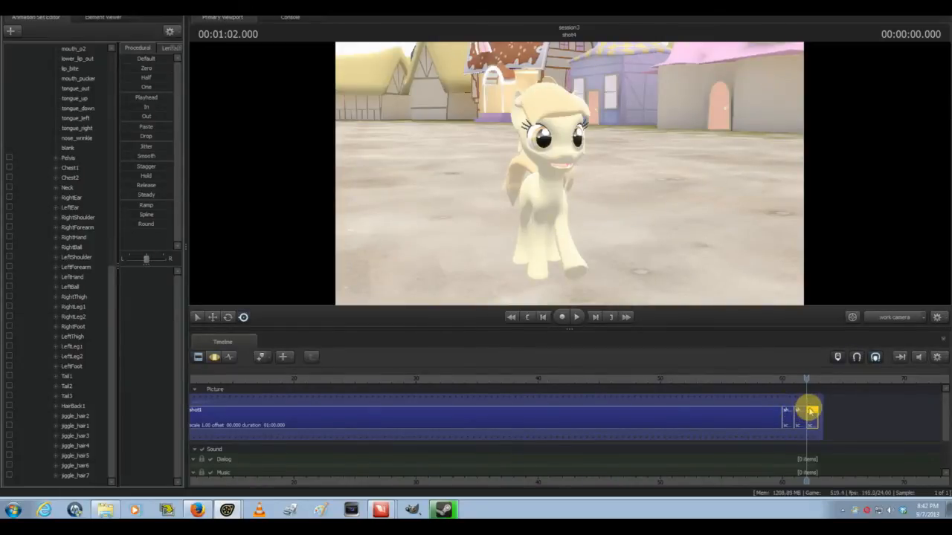
mouse_move(811, 411)
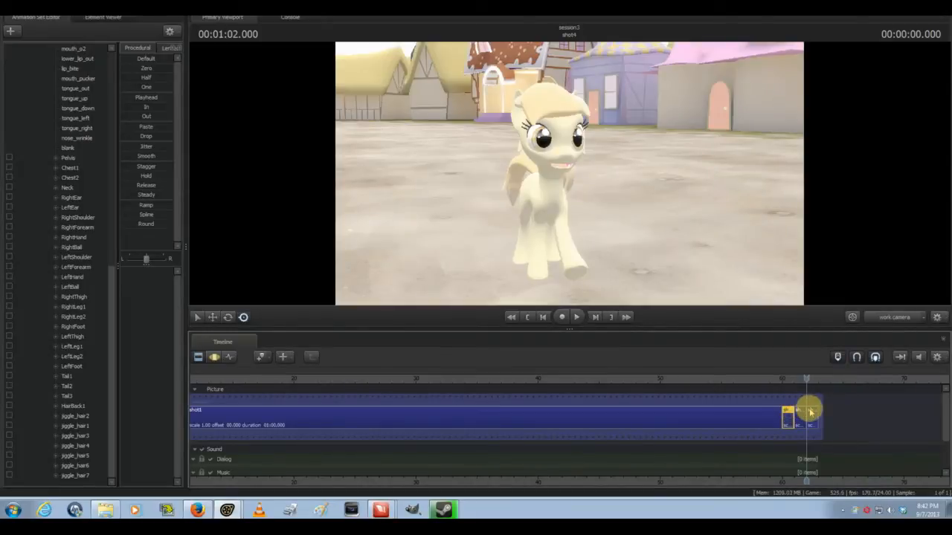
click(811, 411)
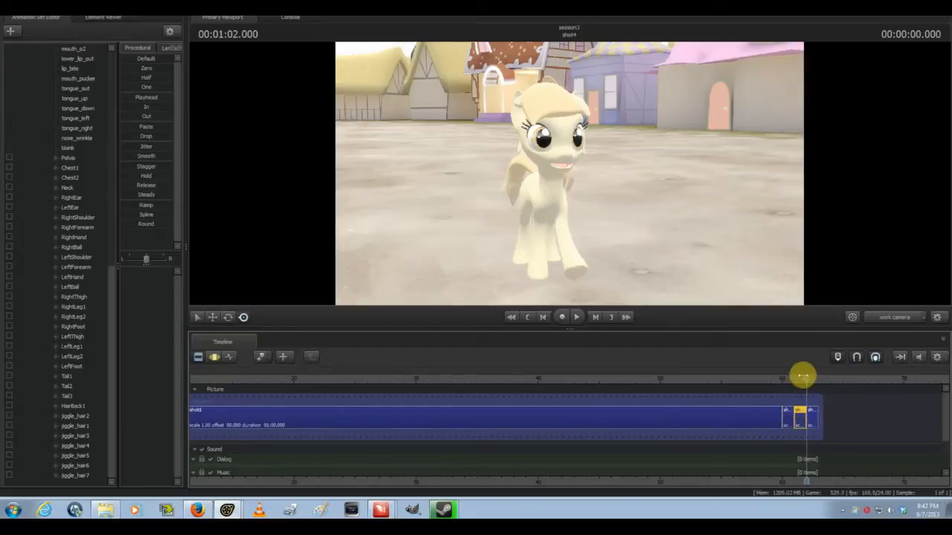
drag(805, 375, 801, 375)
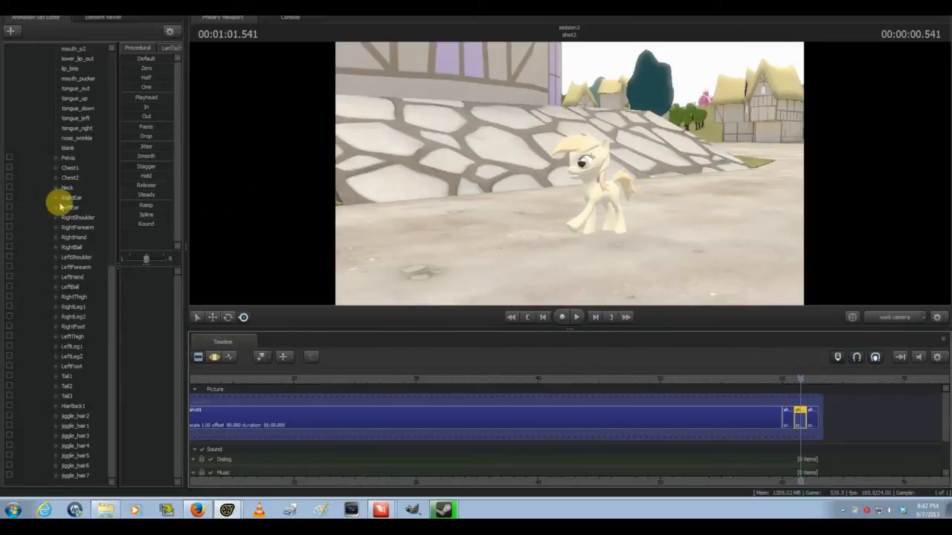
Rotate the pony's Head in shot3 so it faces the camera more, and return to the comic editor.
scroll(59, 204, up, 3)
scroll(59, 205, up, 5)
click(602, 195)
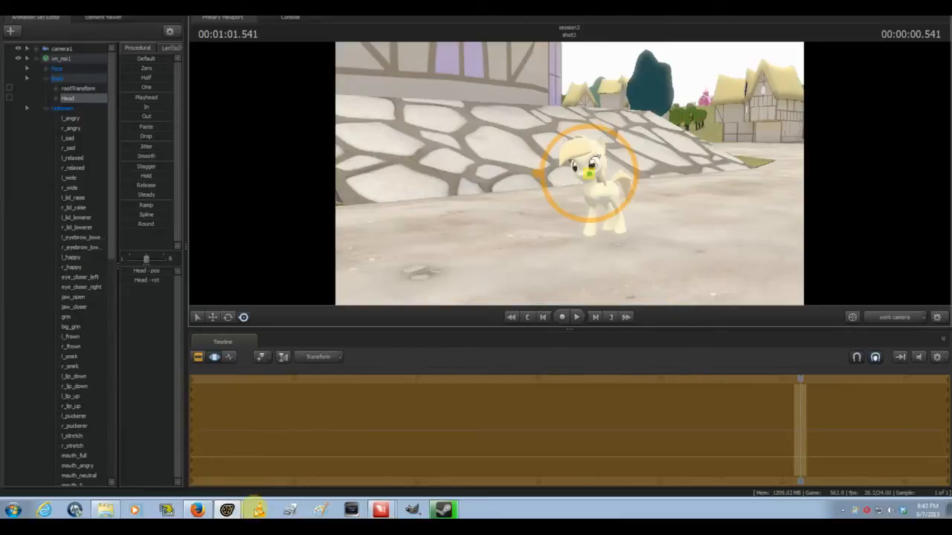
click(227, 510)
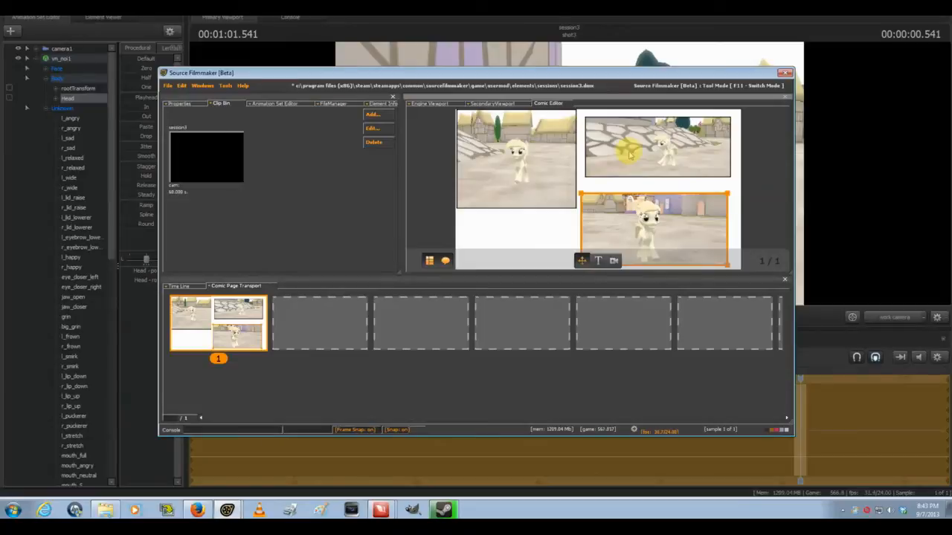
Move the upper-right comic panel slightly toward the page corner, and select the panel below it.
click(673, 162)
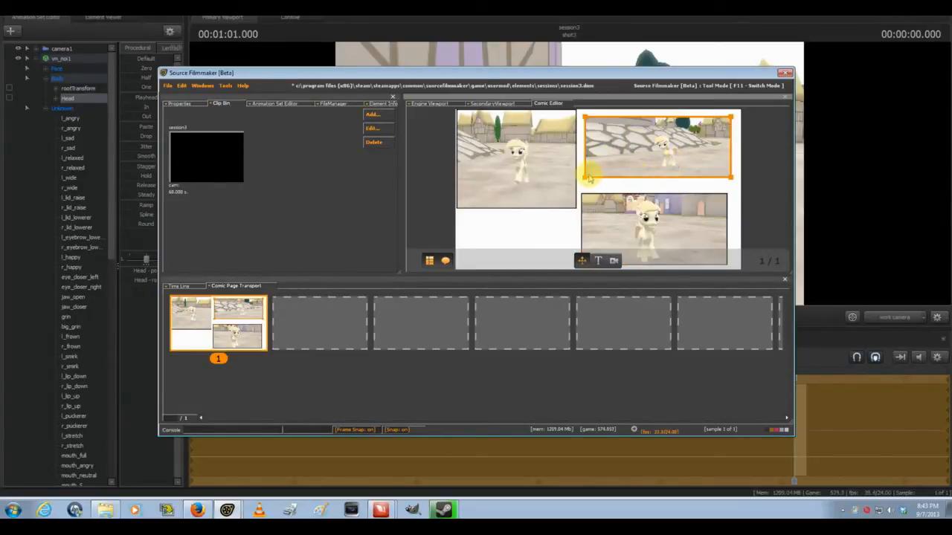
mouse_move(585, 178)
mouse_down()
mouse_move(578, 181)
mouse_move(589, 173)
mouse_up()
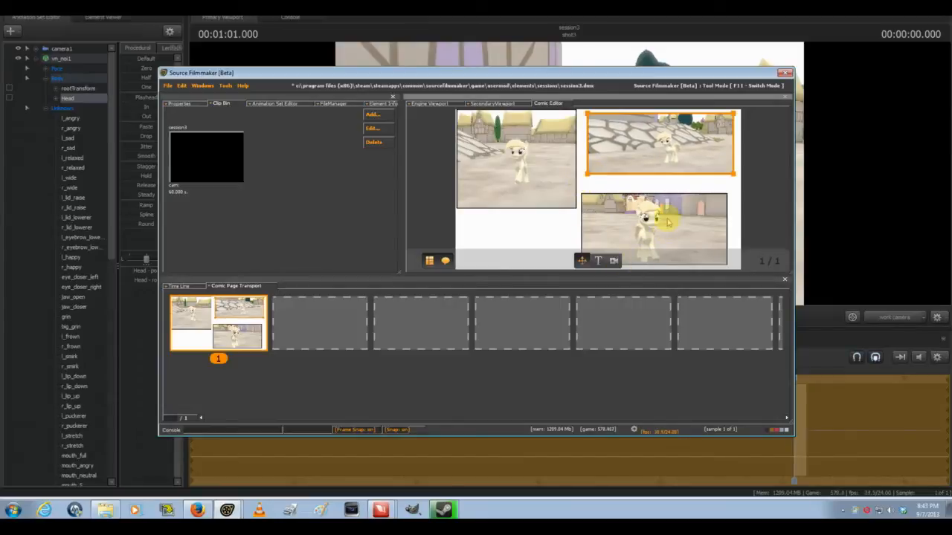
click(665, 223)
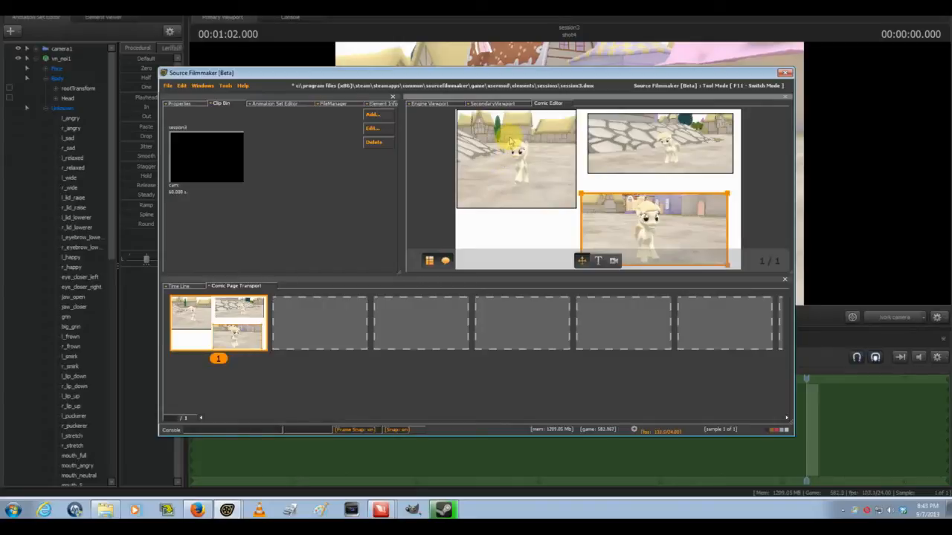
Add a speech balloon between the two upper panels, with its tail pointing at the pony's mouth in the first panel.
right_click(509, 141)
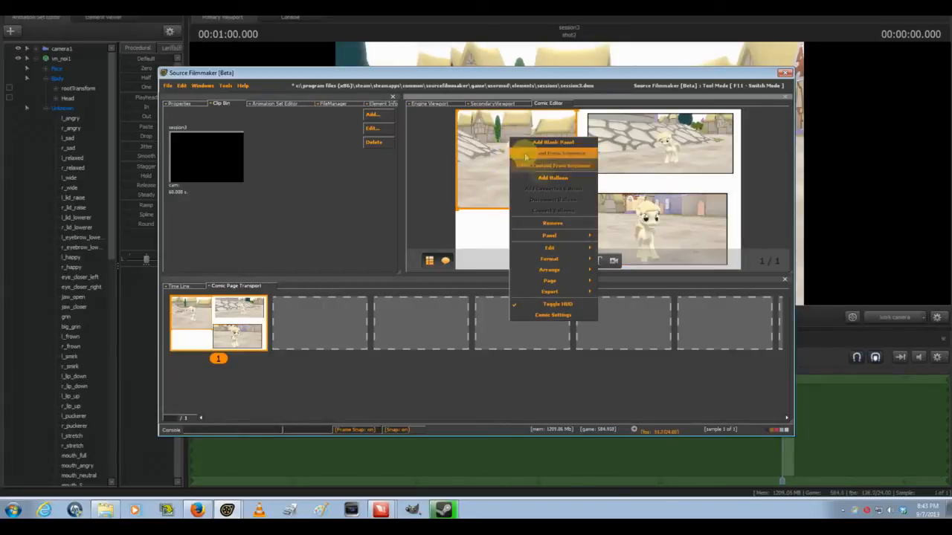
click(559, 178)
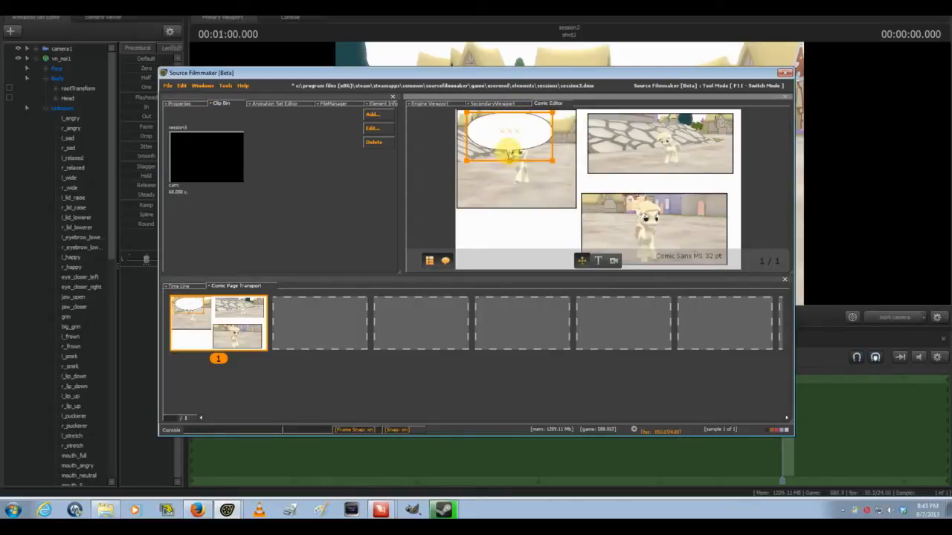
click(494, 164)
drag(548, 162, 535, 184)
click(510, 127)
drag(524, 133, 599, 134)
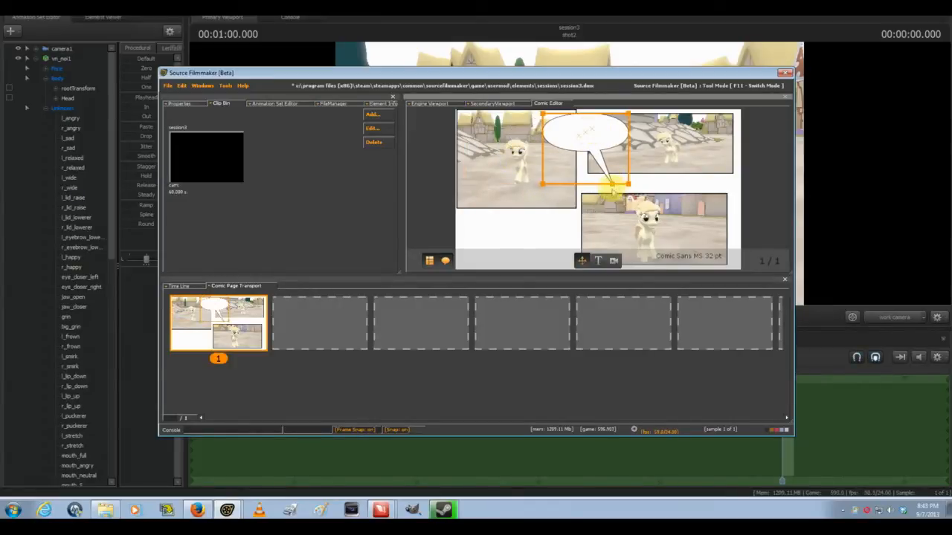
drag(610, 186, 532, 160)
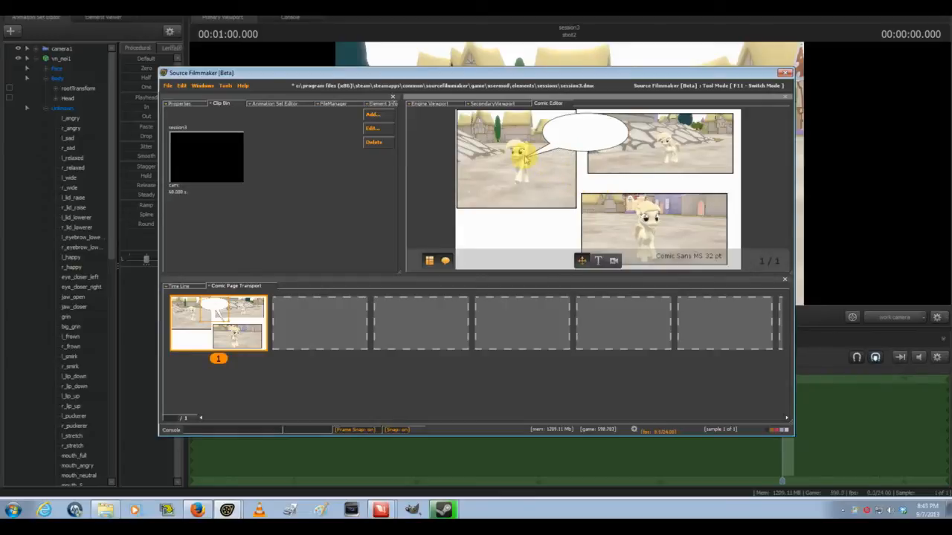
Change the speech balloon's shape from round to the sharp-cornered rectangular one.
click(563, 127)
right_click(571, 132)
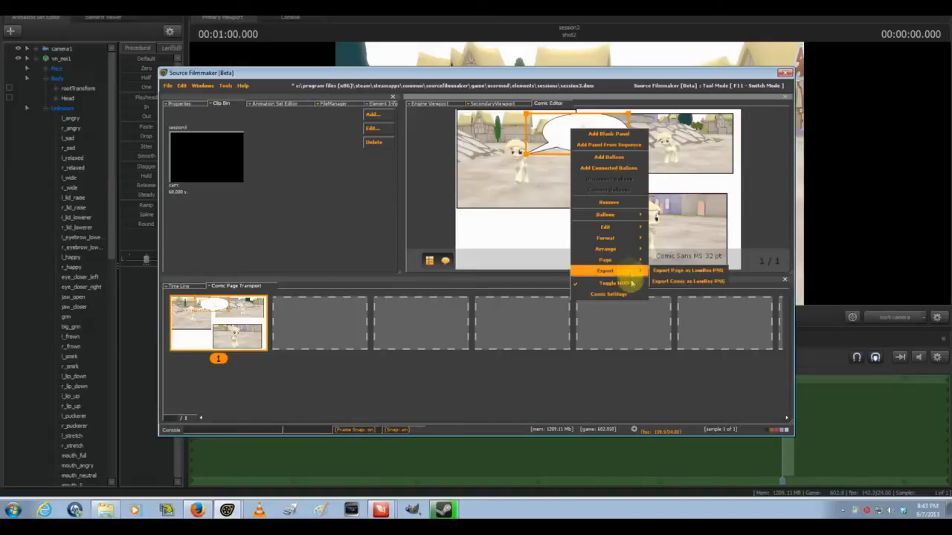
mouse_move(630, 240)
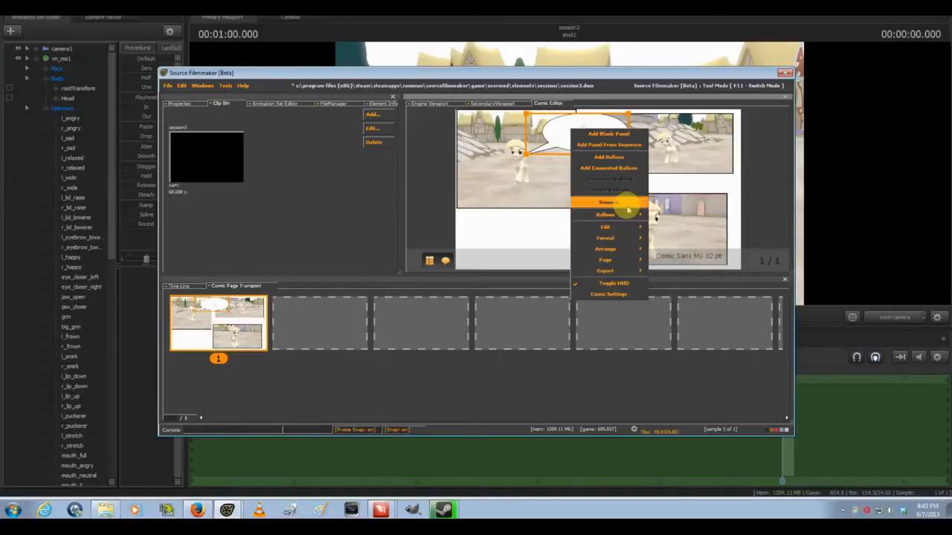
mouse_move(620, 216)
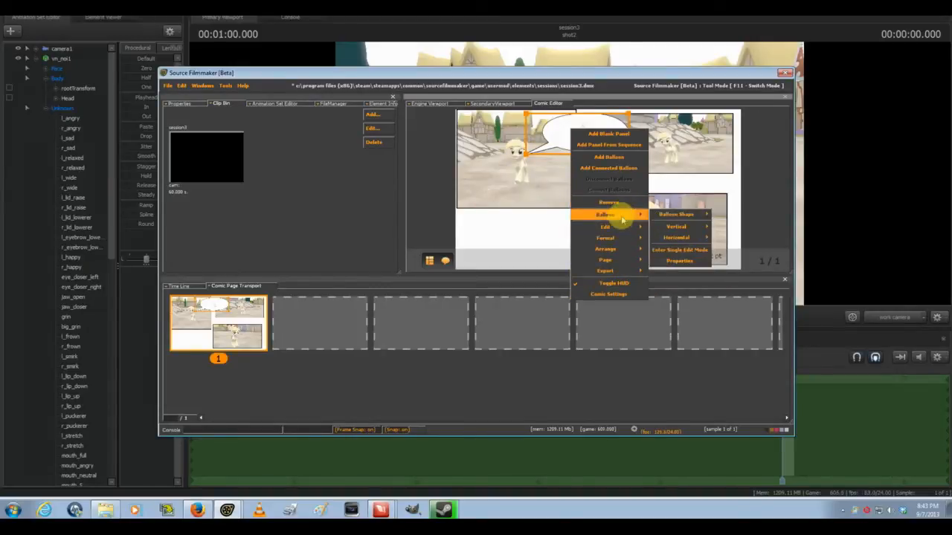
mouse_move(664, 212)
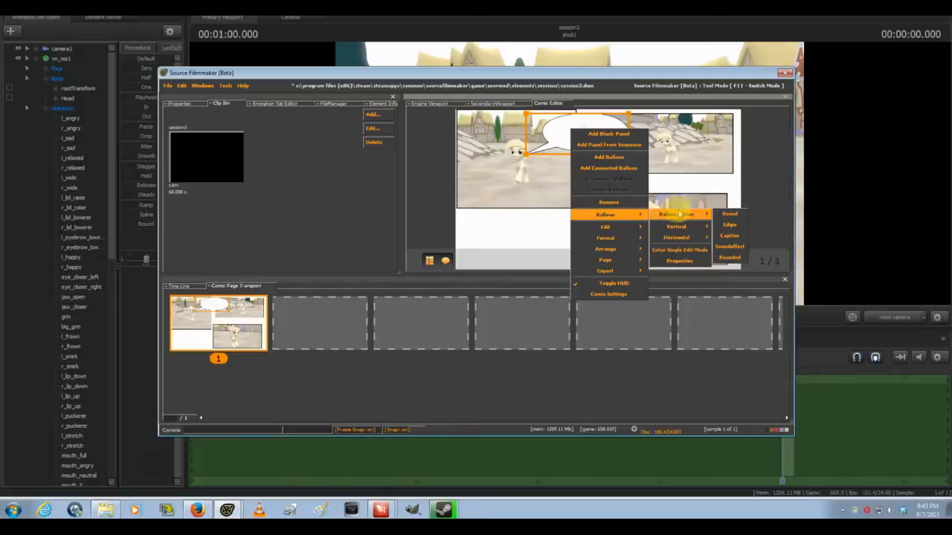
click(730, 226)
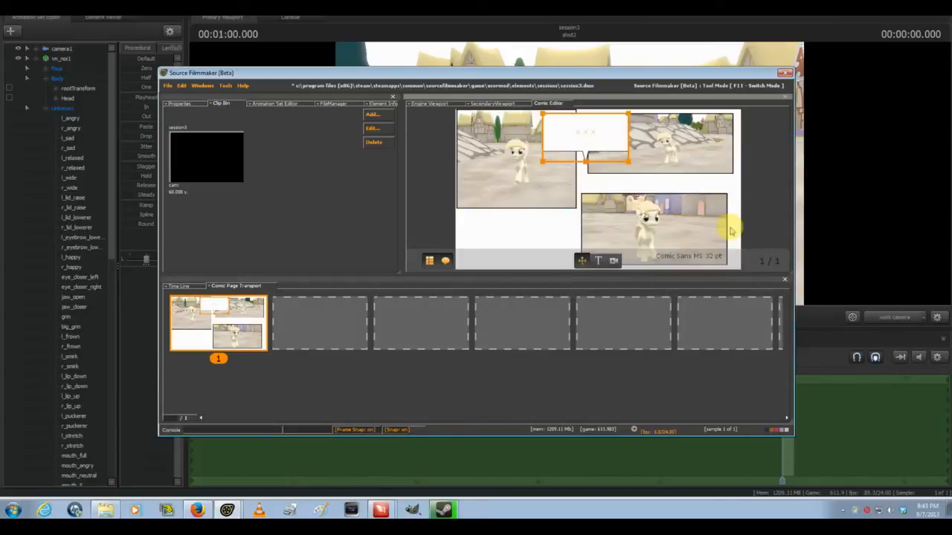
Change the speech balloon's shape to Caption and move it to the upper edge of the first comic panel.
right_click(581, 131)
mouse_move(683, 212)
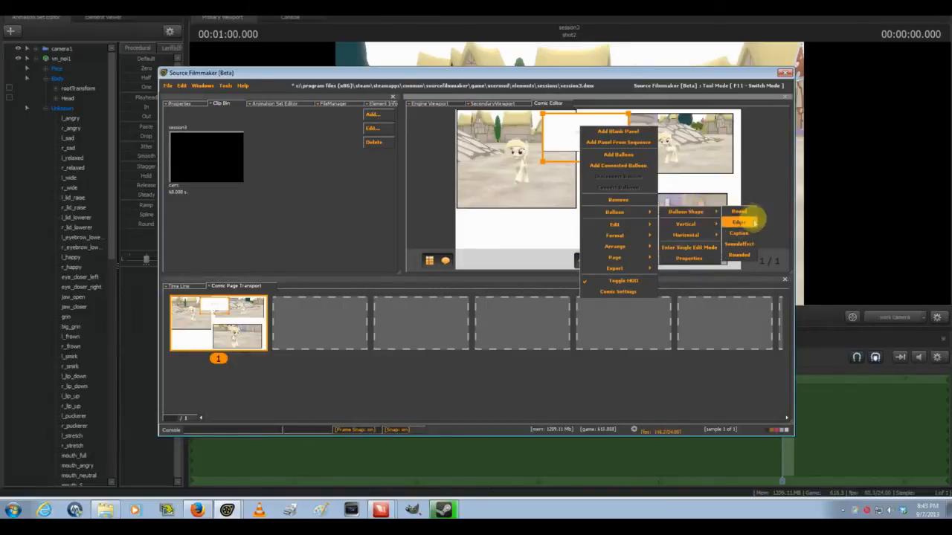
click(743, 234)
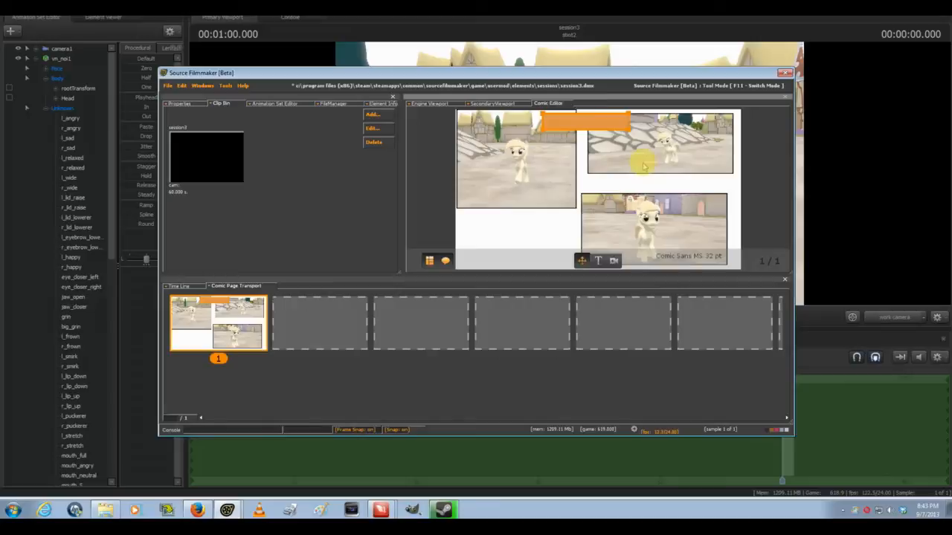
drag(575, 126, 506, 125)
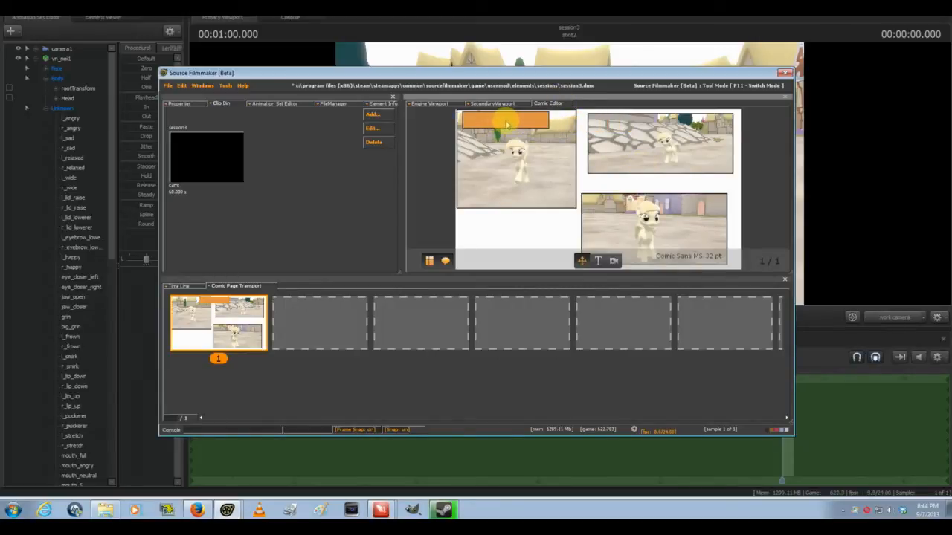
Add a balloon connected to the first panel's speech balloon and place it just below that panel.
right_click(552, 171)
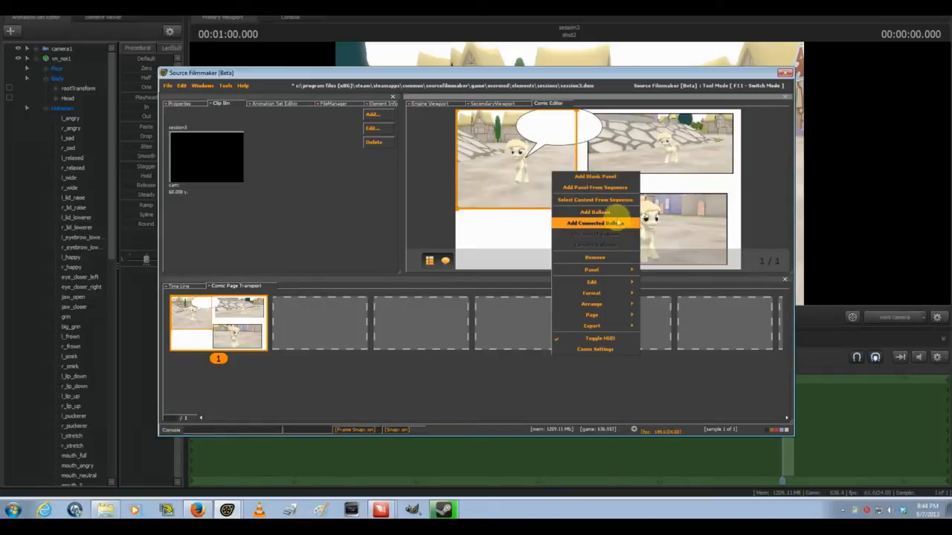
click(617, 213)
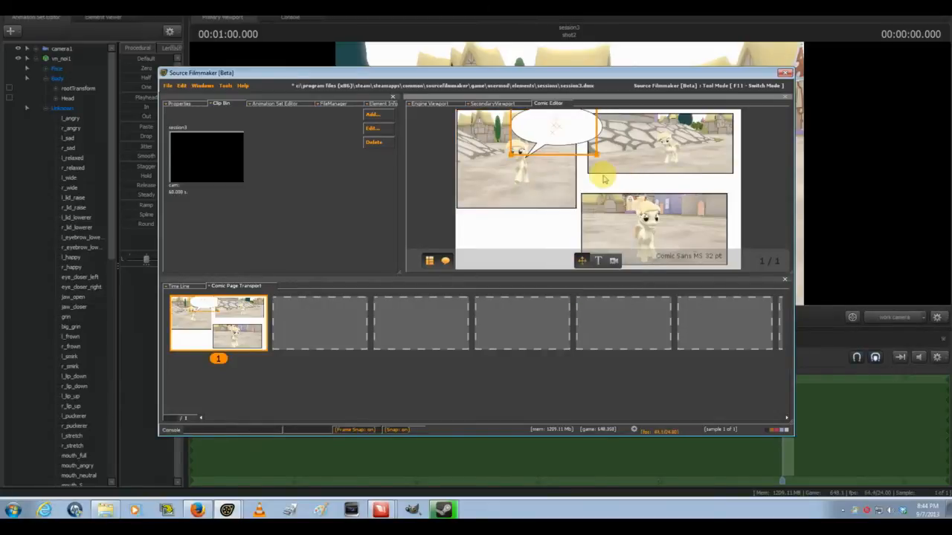
drag(543, 127, 530, 227)
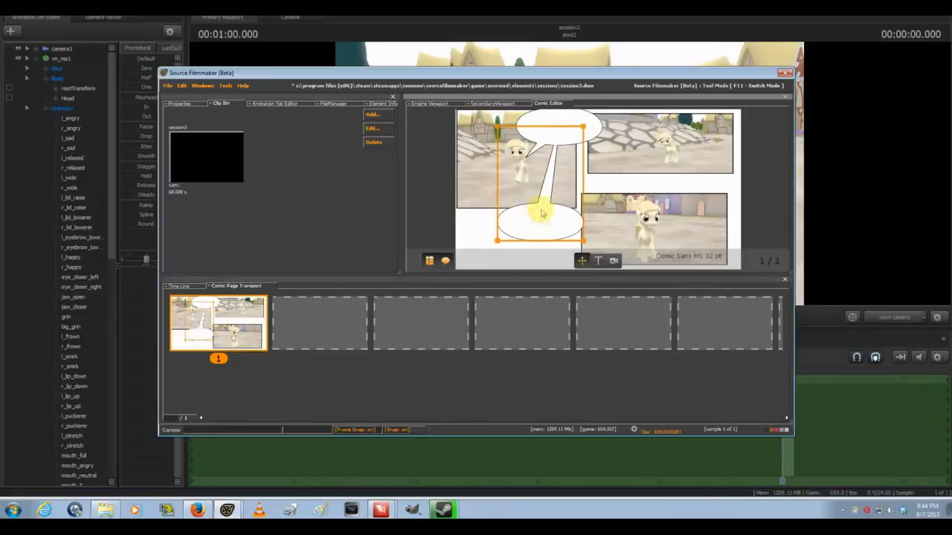
Enter the text "ghjwrtjh" in the upper speech balloon.
click(564, 134)
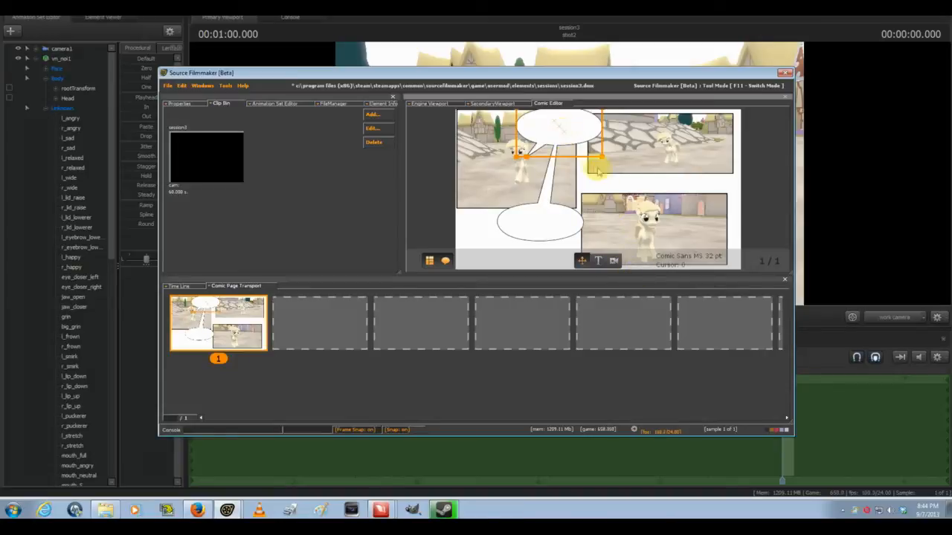
click(598, 261)
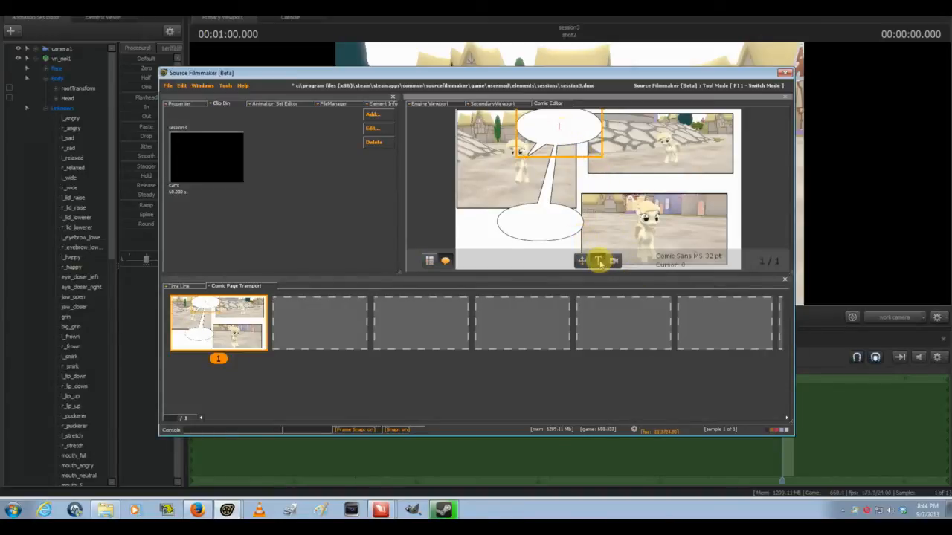
click(549, 120)
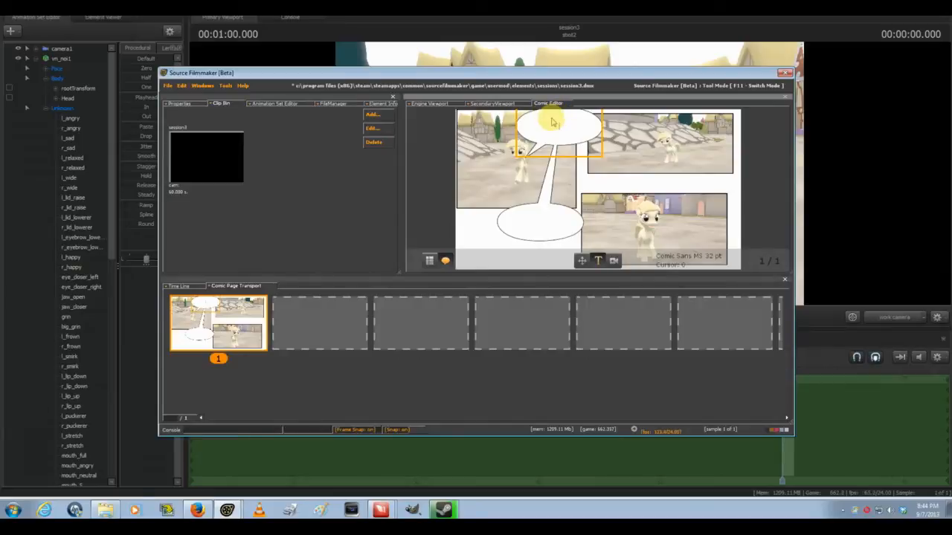
text(ghjert jh)
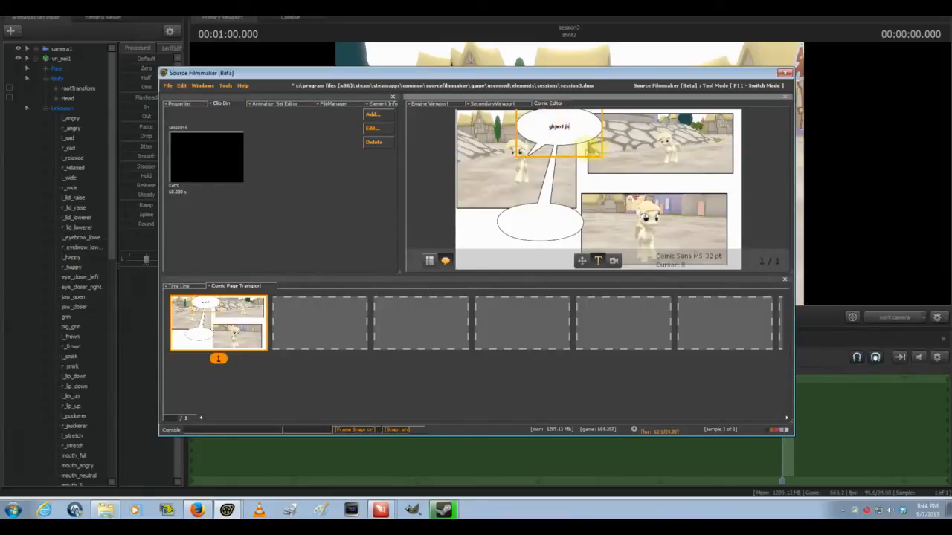
Try to set the font size of the upper balloon's text to 72 pt.
click(561, 131)
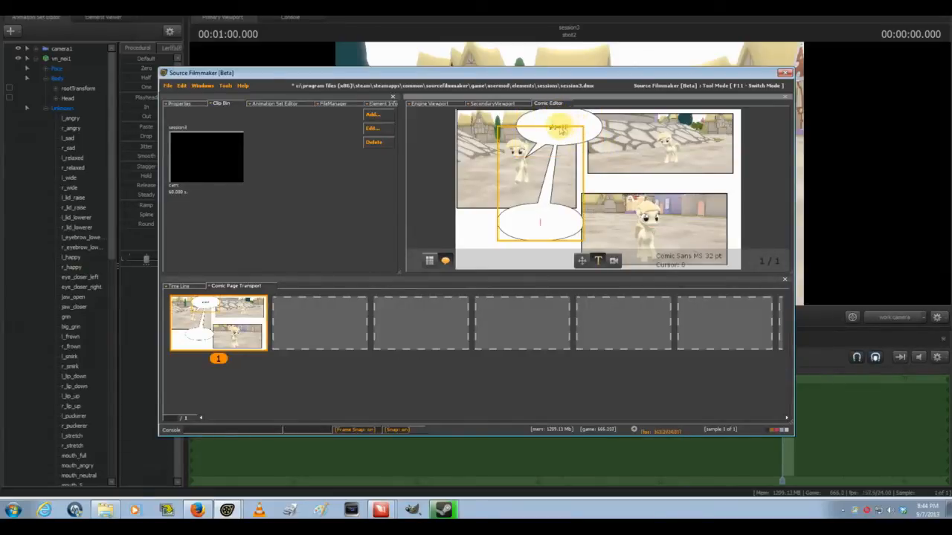
click(566, 132)
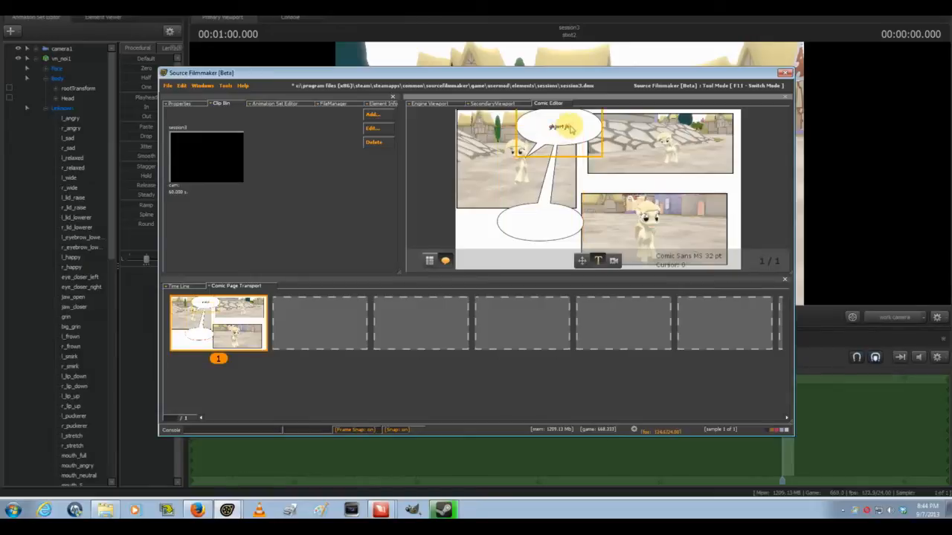
drag(570, 130, 551, 126)
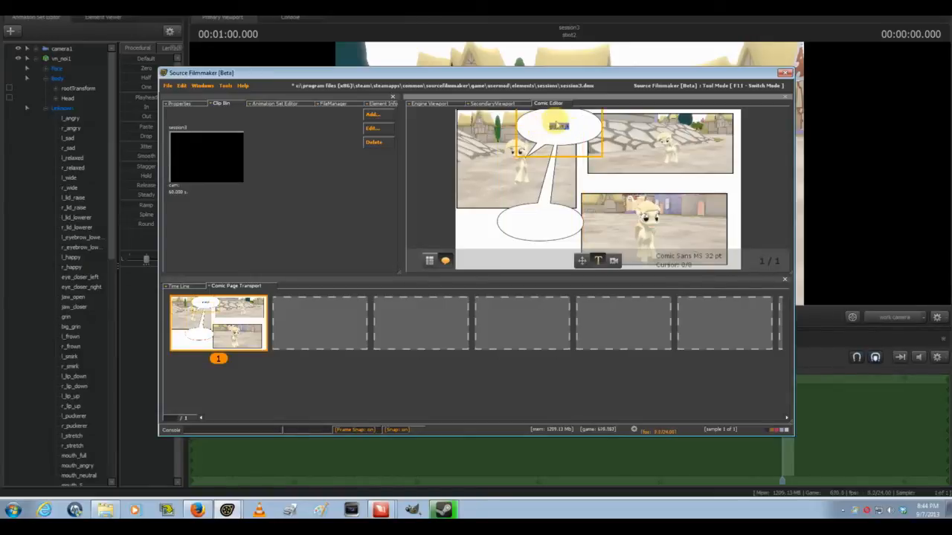
right_click(553, 130)
mouse_move(617, 191)
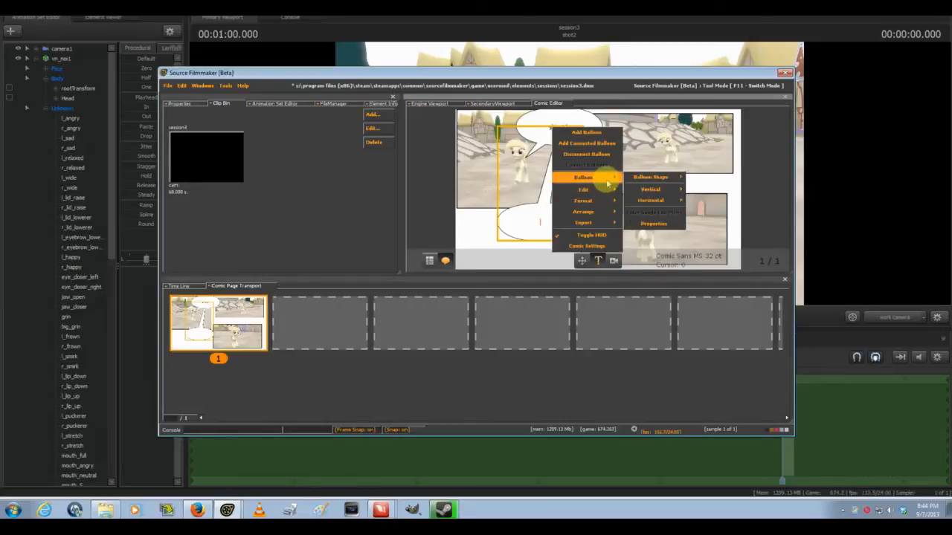
mouse_move(651, 204)
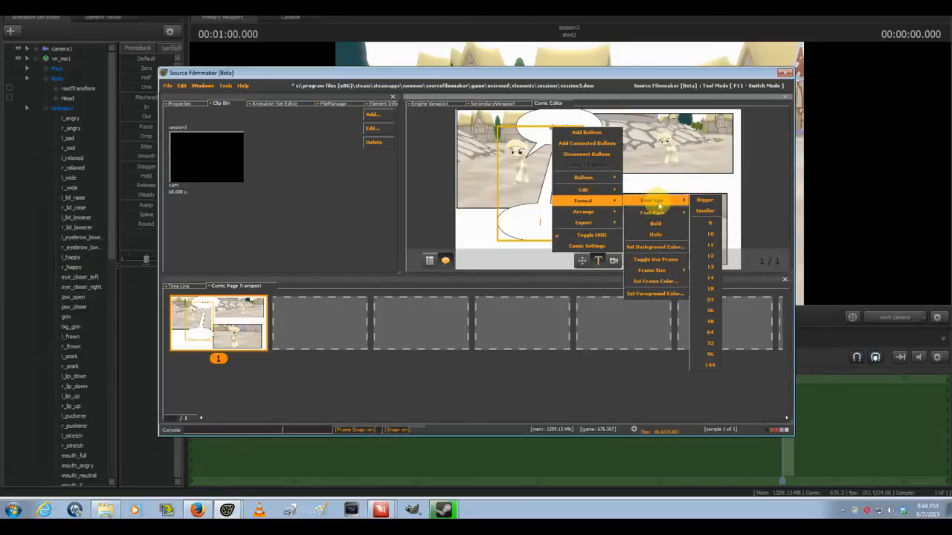
click(701, 344)
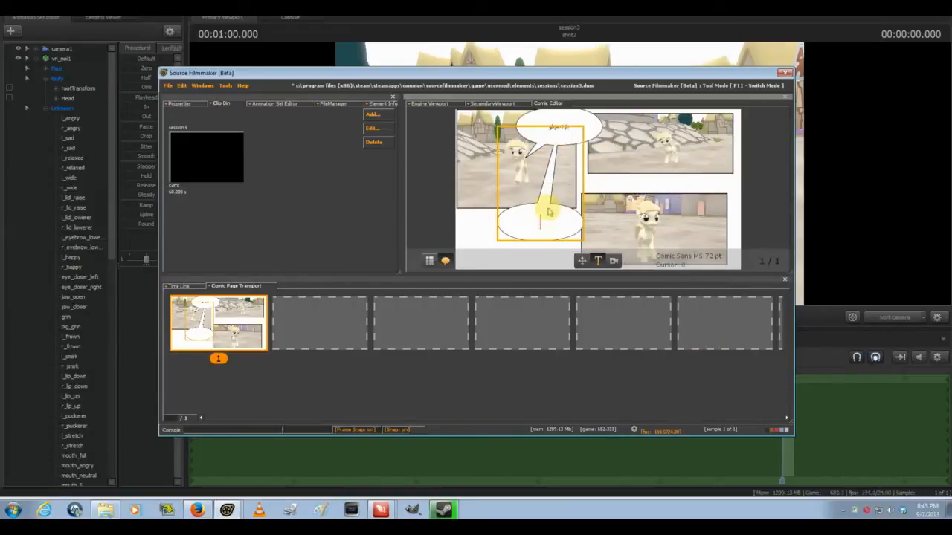
Select the text "ghjwrtjh" in the upper balloon and set its font size to 72 pt.
click(560, 131)
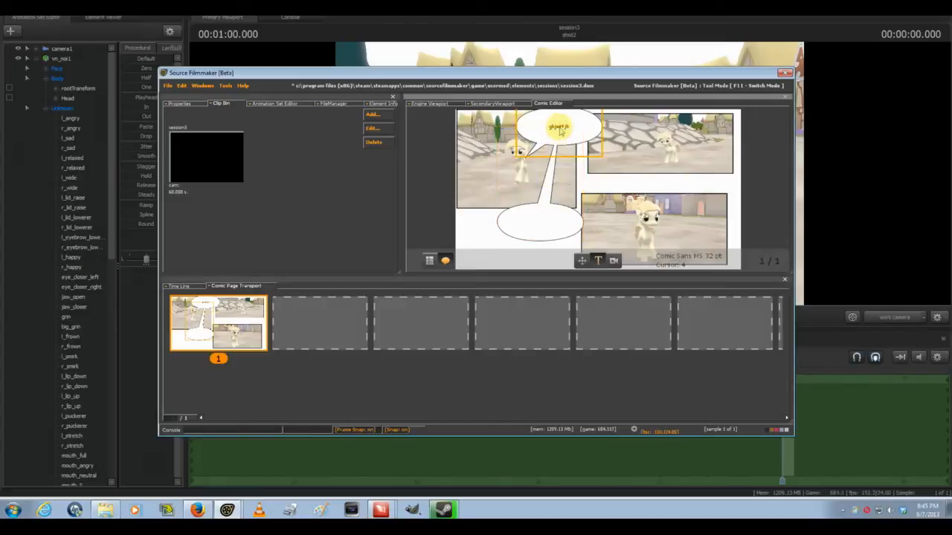
drag(564, 129, 543, 128)
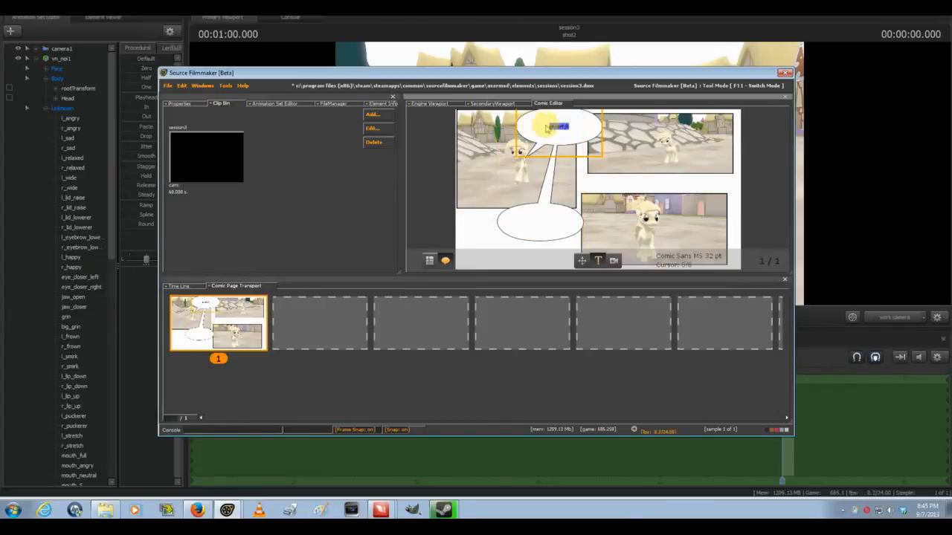
right_click(556, 130)
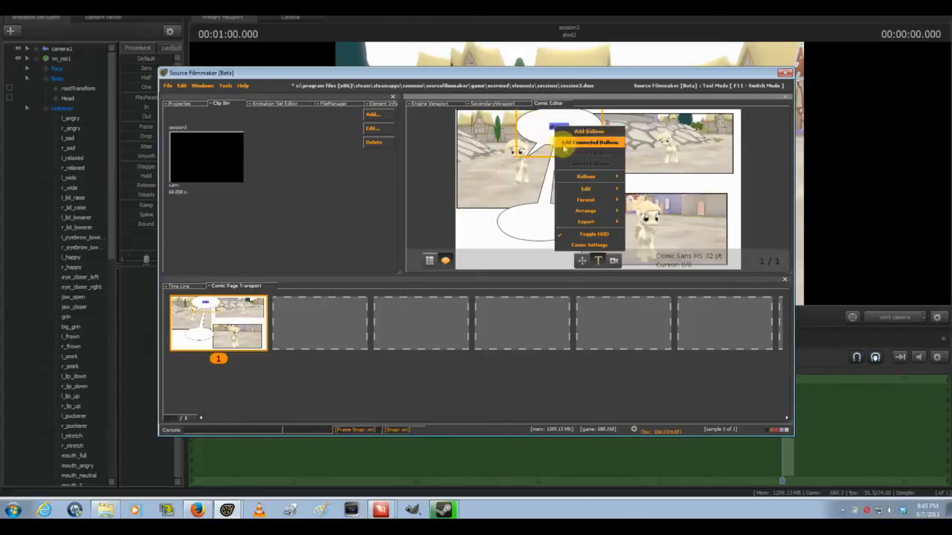
mouse_move(589, 200)
mouse_move(646, 199)
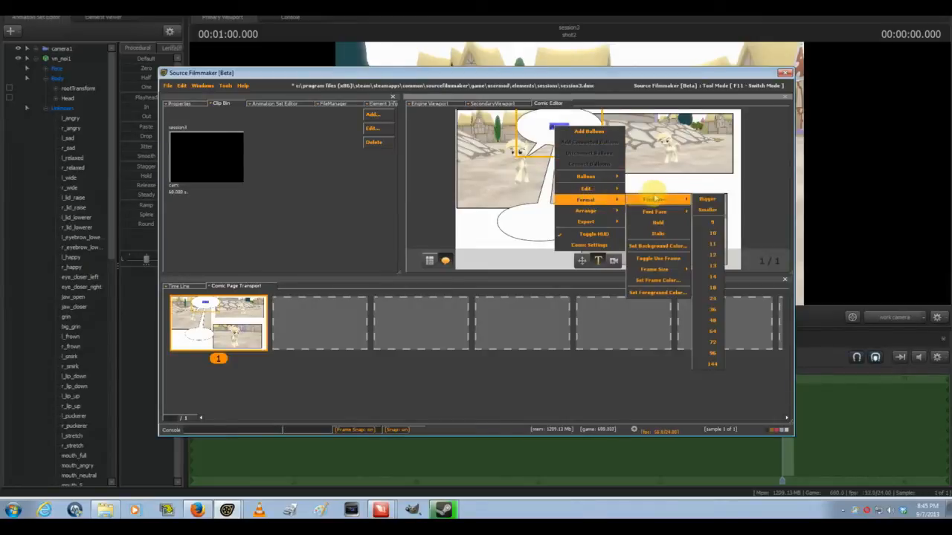
click(704, 341)
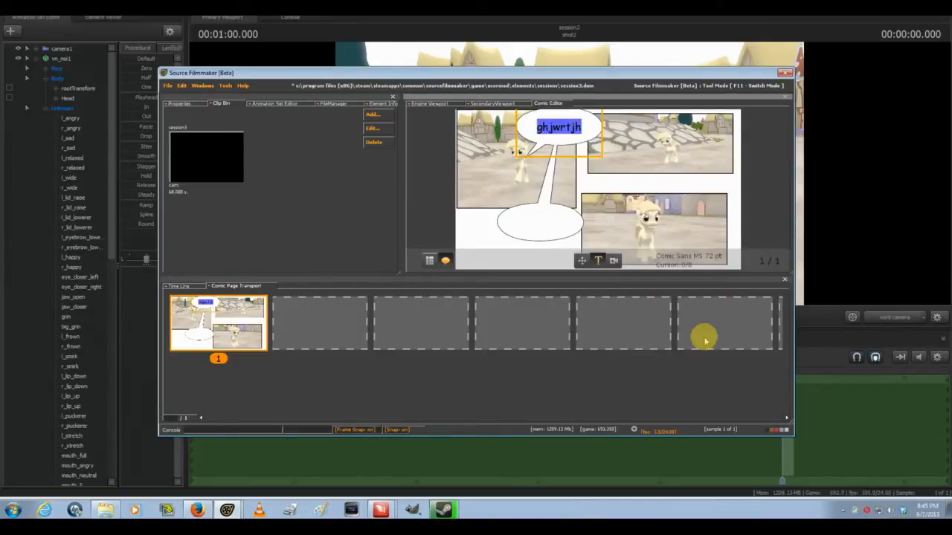
click(565, 148)
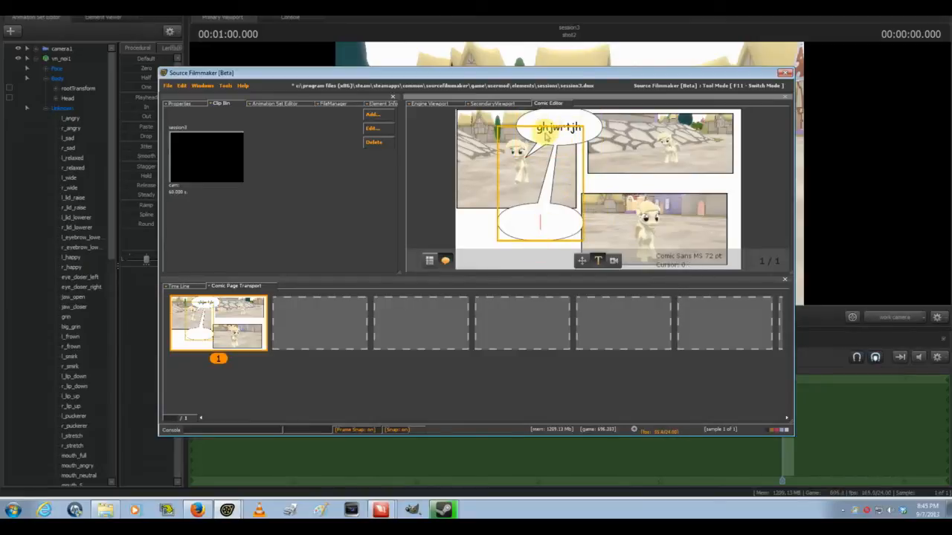
Change the font face of the upper balloon's text to Verdana.
click(580, 129)
drag(583, 128, 537, 127)
right_click(552, 126)
mouse_move(584, 177)
mouse_move(627, 197)
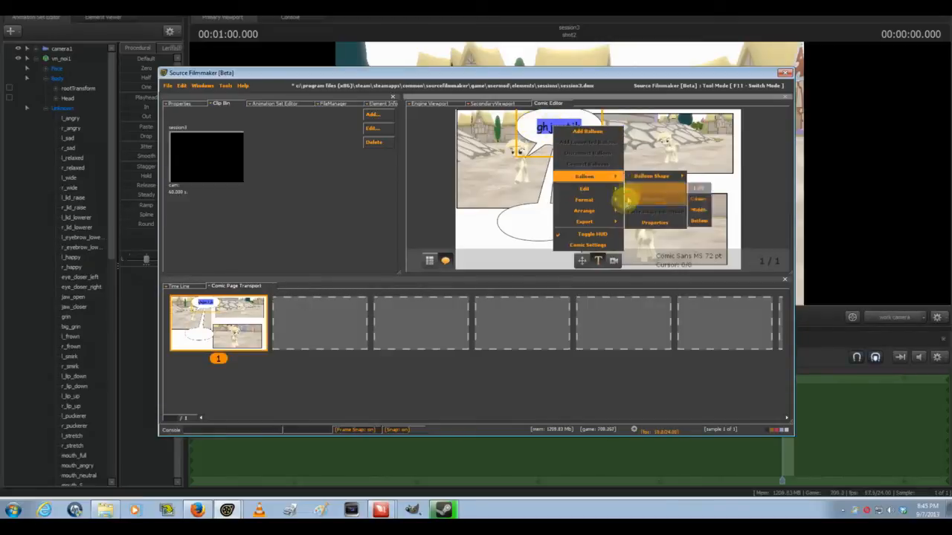
mouse_move(653, 211)
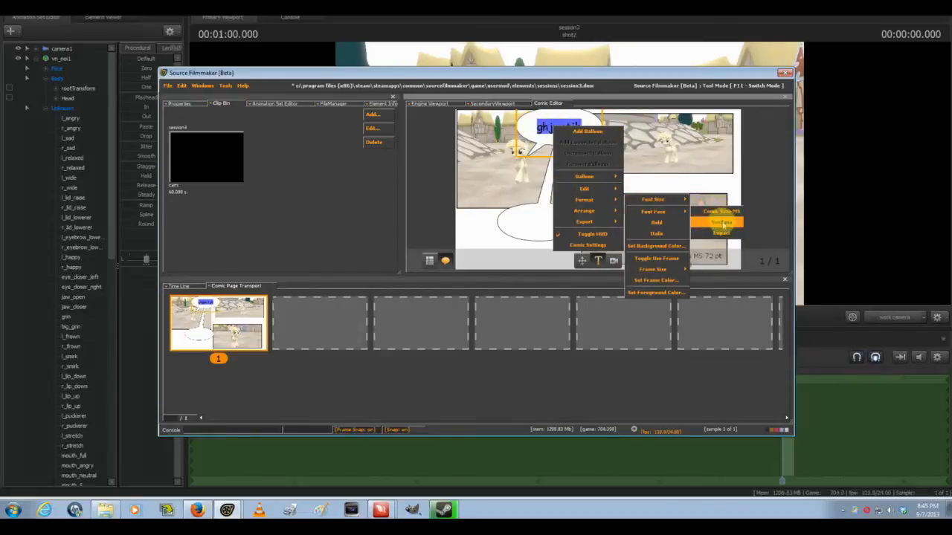
click(721, 222)
click(559, 146)
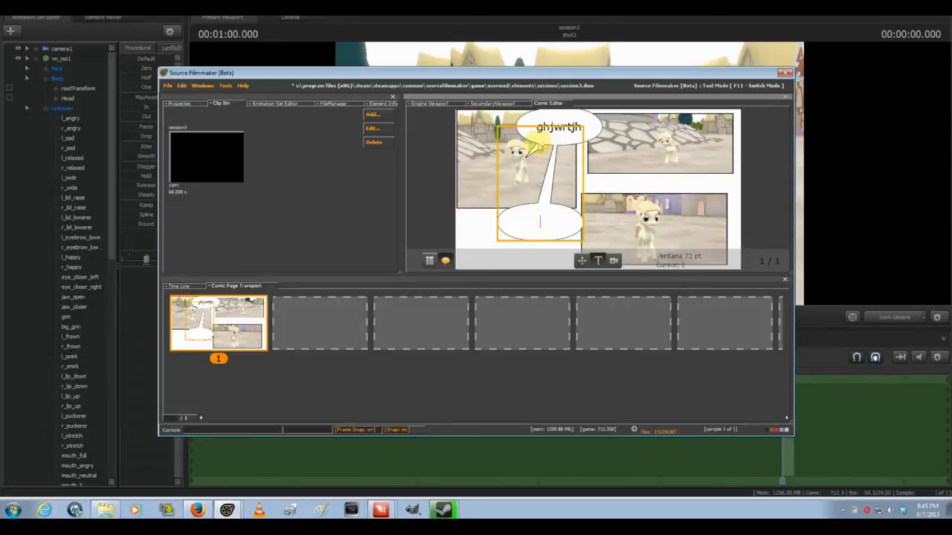
click(532, 141)
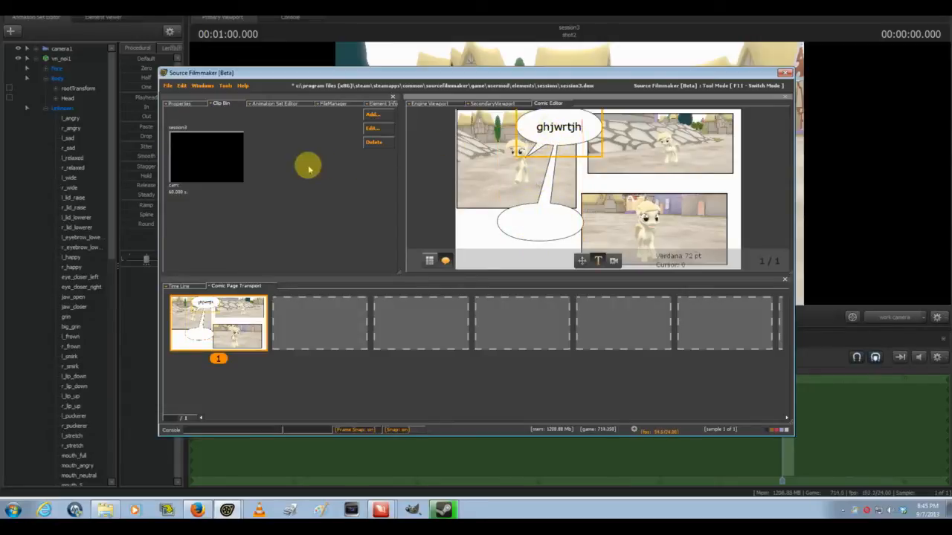
Open the element properties of the empty lower balloon.
right_click(553, 135)
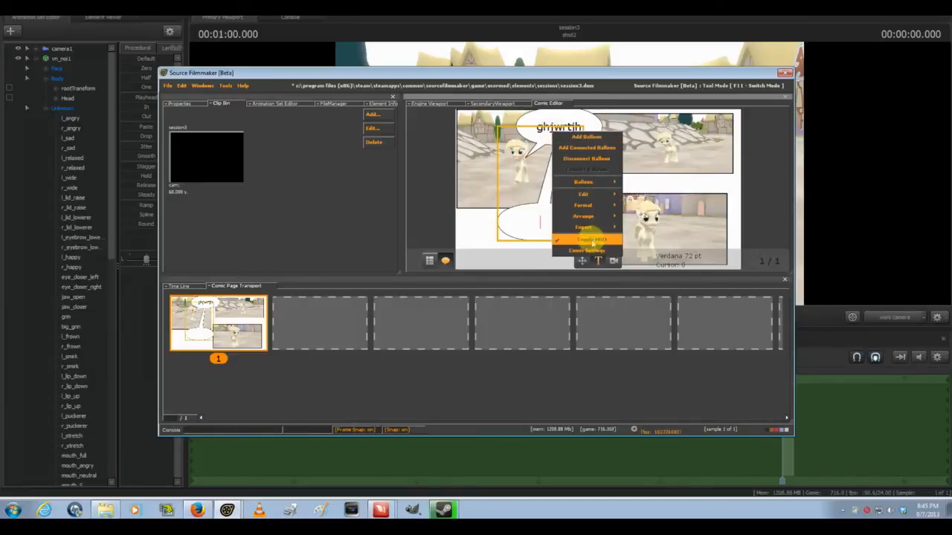
mouse_move(598, 182)
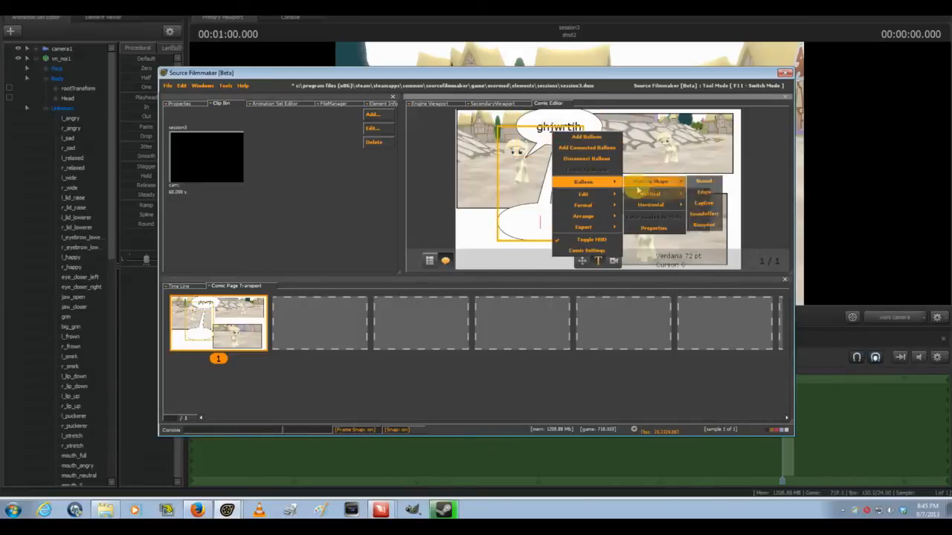
click(654, 228)
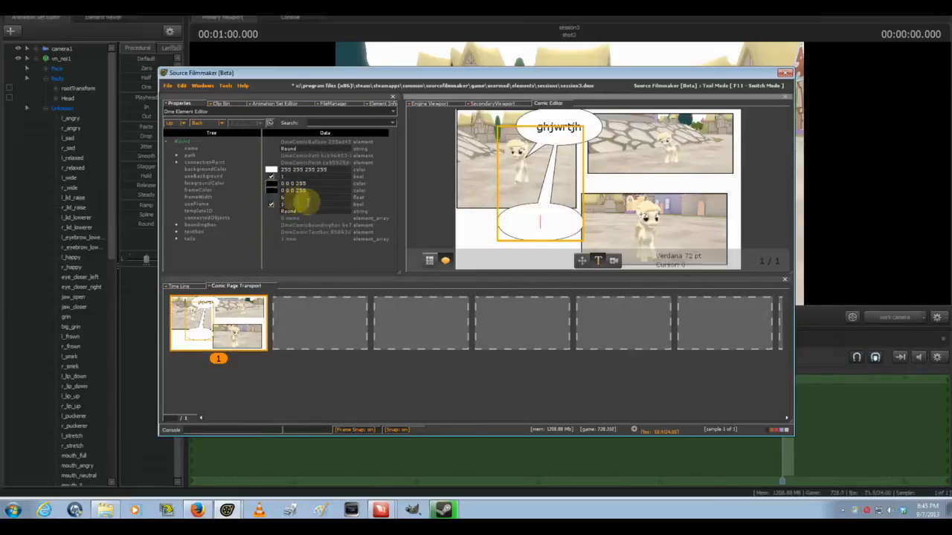
Preview red, pink and near-white background colors on the connected balloons without applying them.
click(270, 170)
click(479, 196)
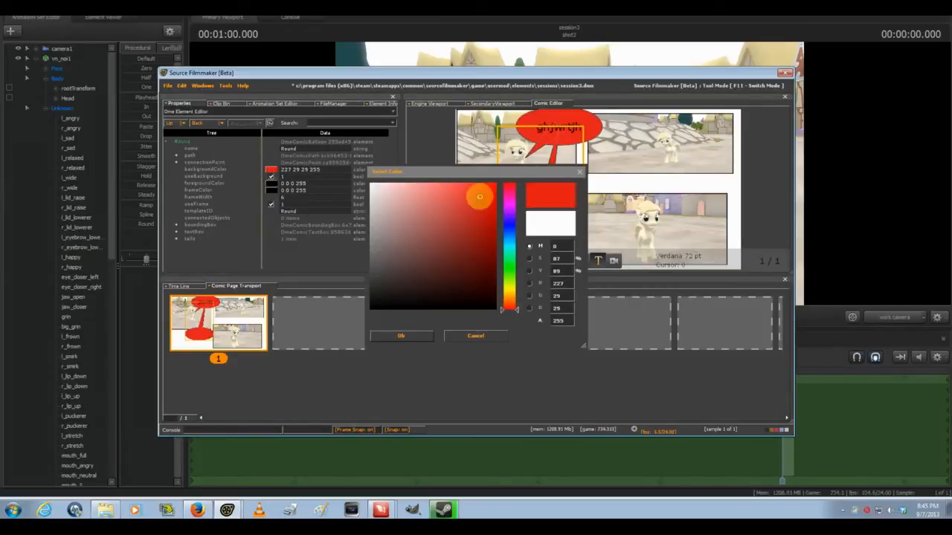
click(421, 190)
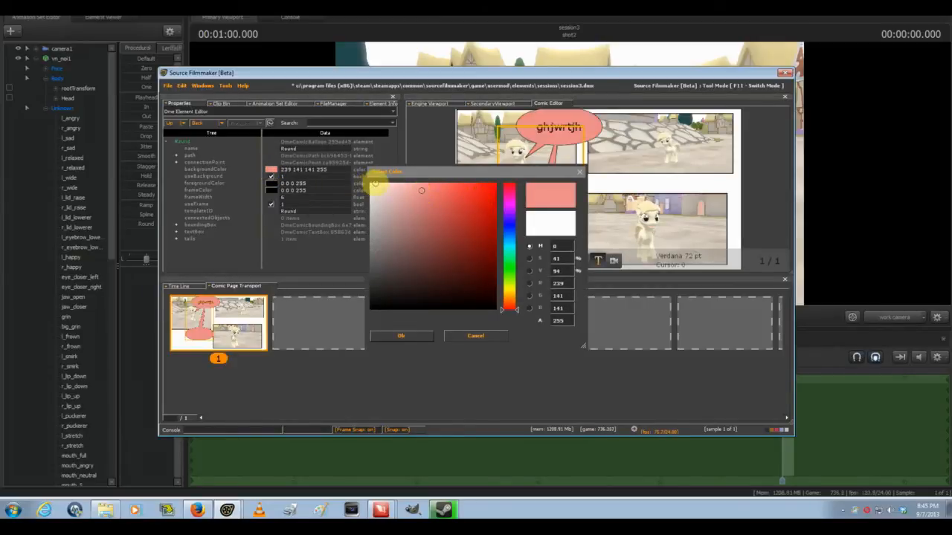
click(374, 186)
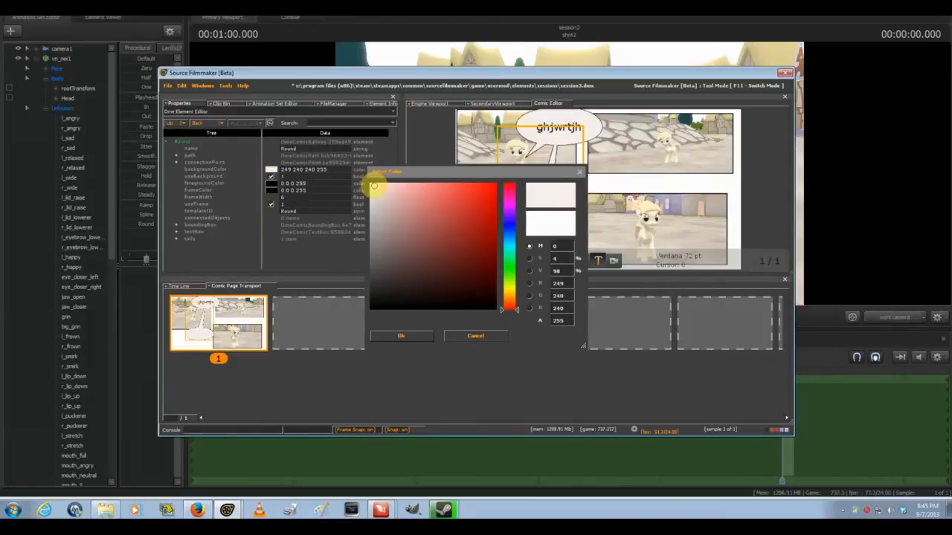
click(463, 335)
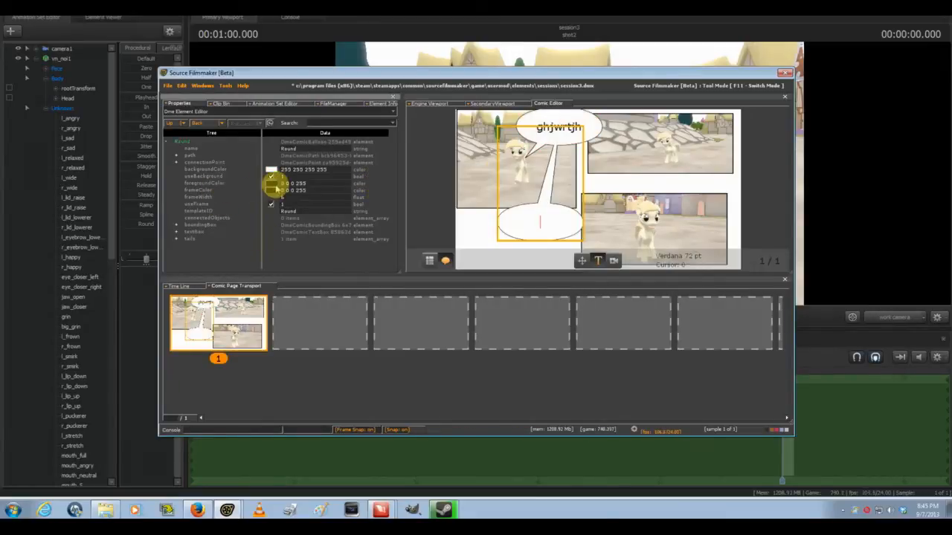
Set the lower balloon's foreground color to red, 239 7 7 255.
click(270, 182)
mouse_move(466, 199)
mouse_down()
mouse_move(492, 191)
mouse_move(484, 195)
mouse_up()
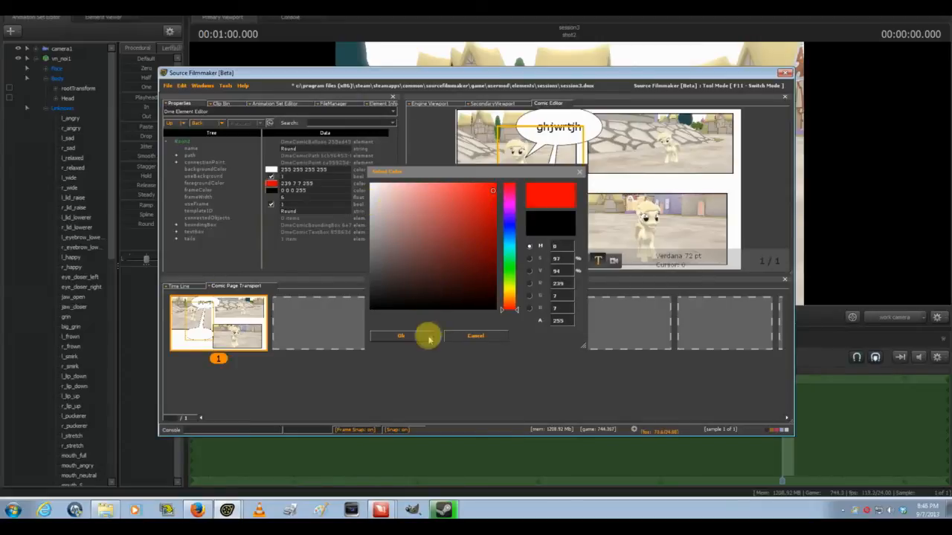
click(401, 335)
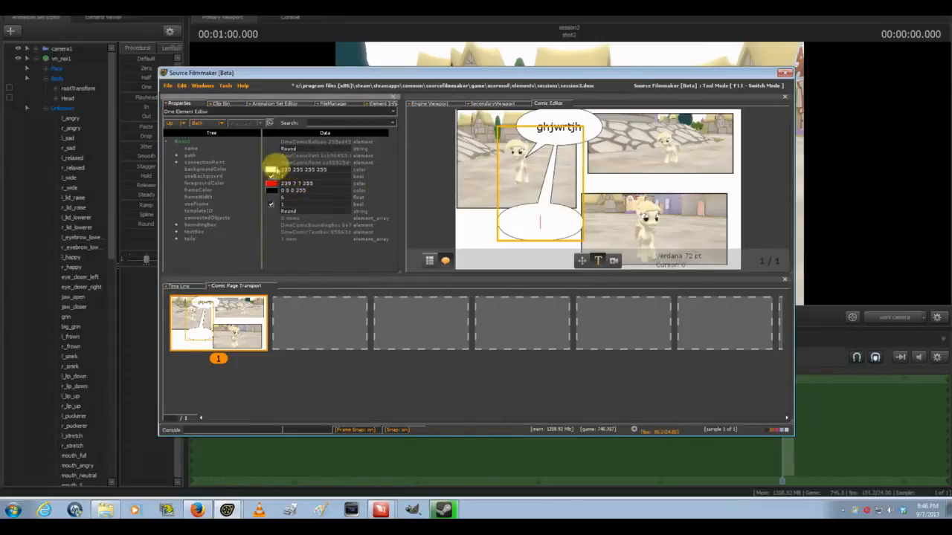
click(270, 191)
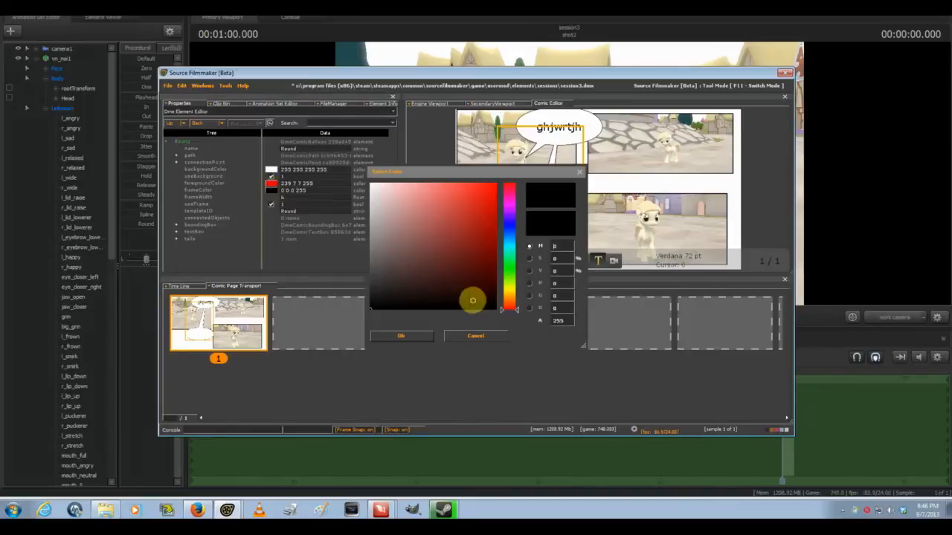
click(481, 197)
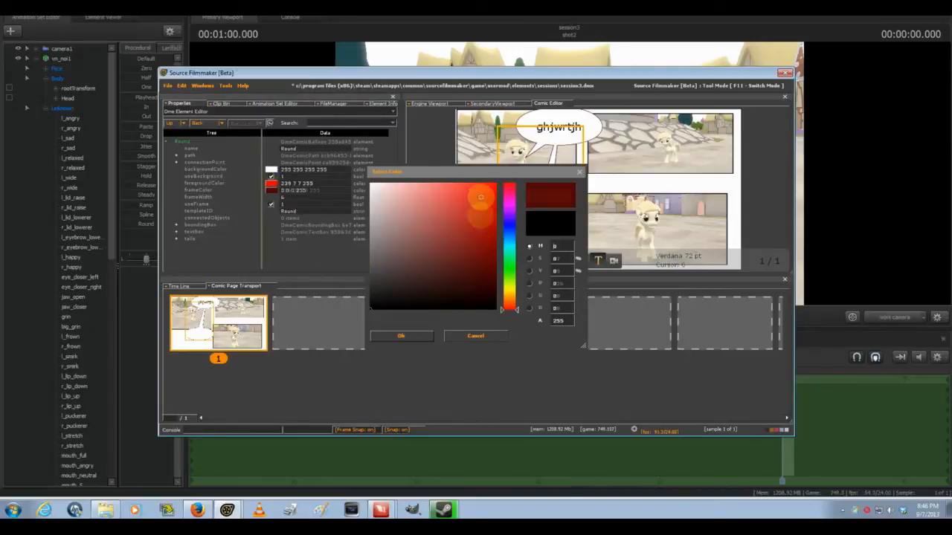
click(414, 335)
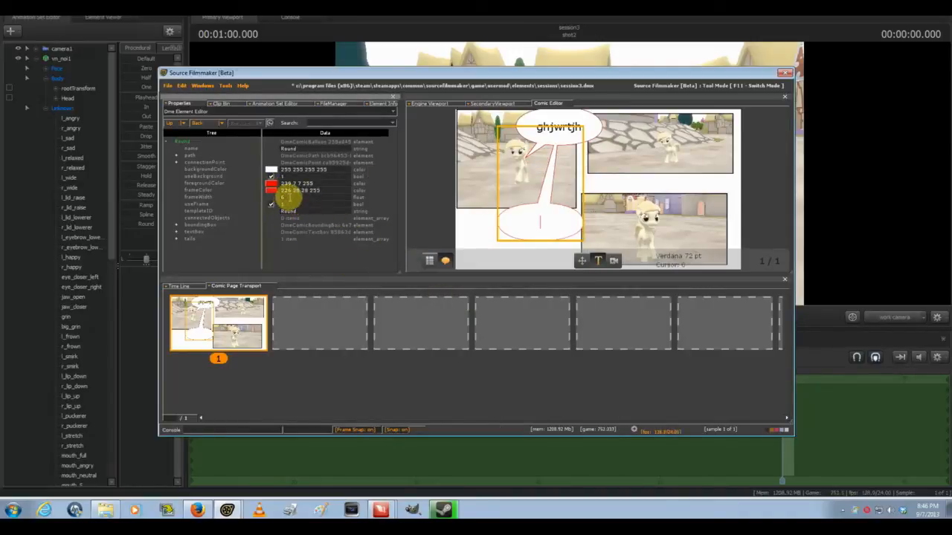
Try a frame width of 60 on the connected balloons and toggle the use of their frame.
click(288, 197)
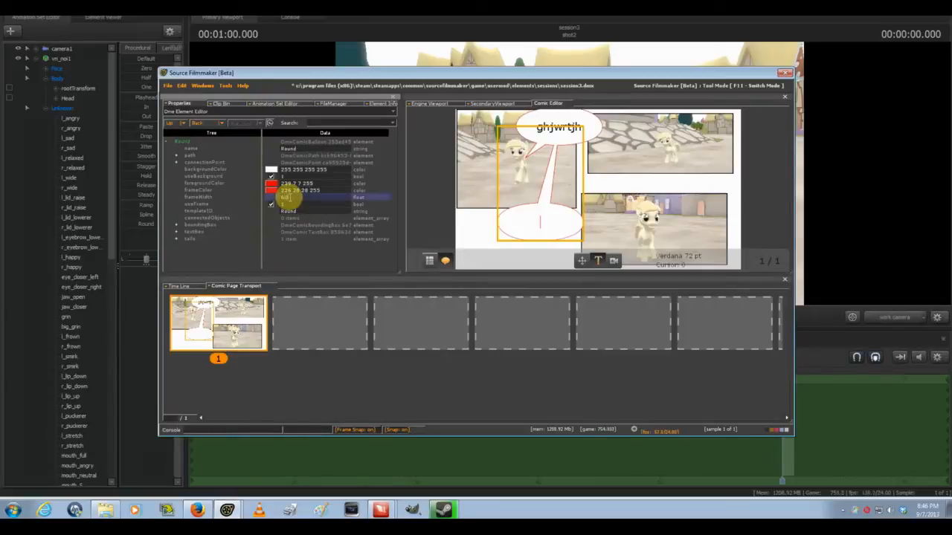
text(0)
key(Return)
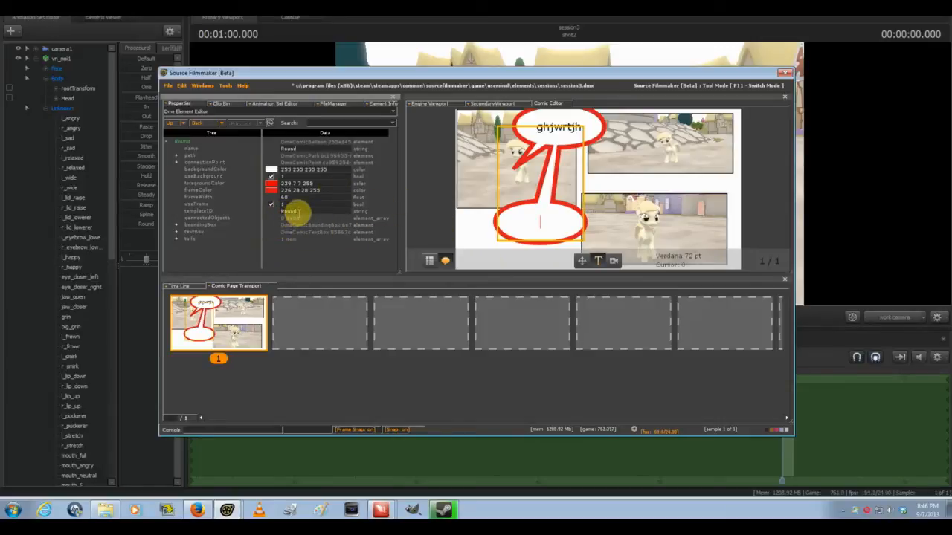
click(272, 204)
Enter single edit mode on the upper balloon and reshape its text box and the left side of its outline.
click(582, 260)
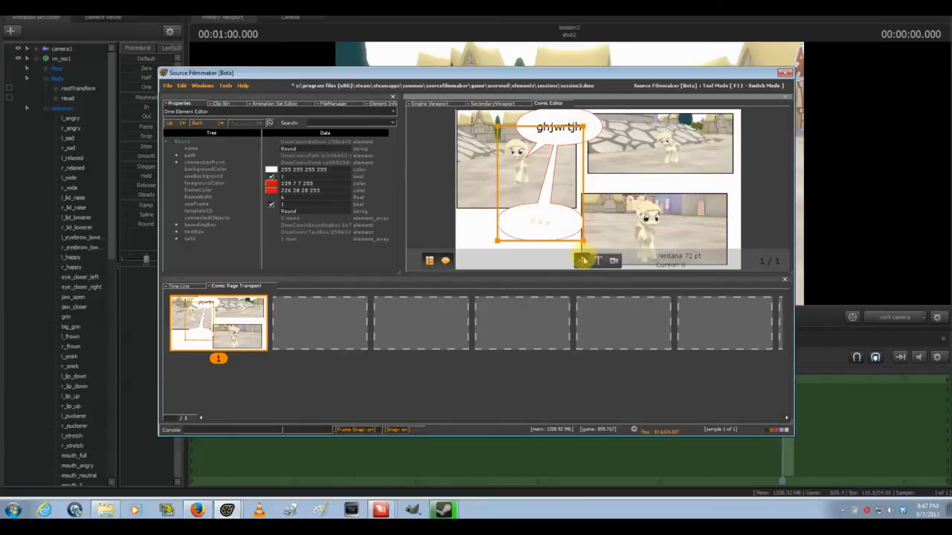
click(586, 129)
right_click(587, 132)
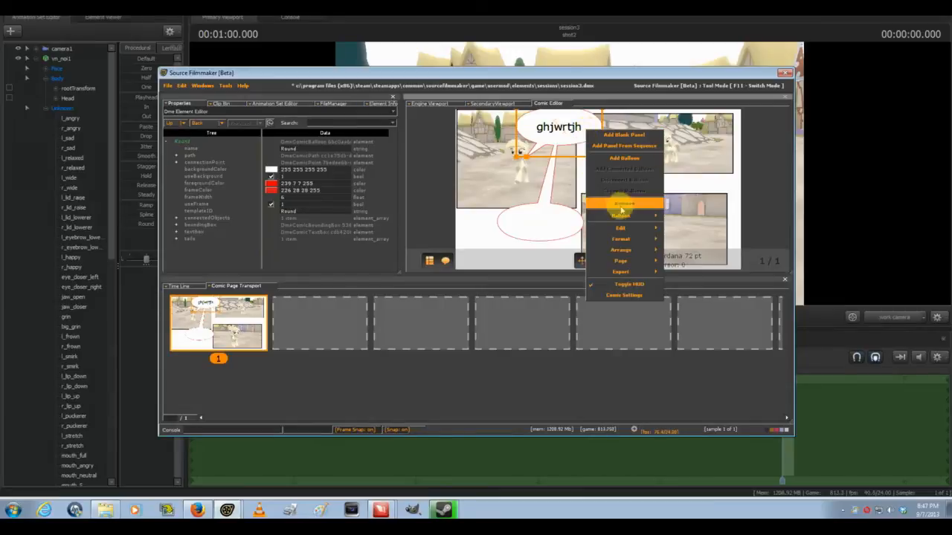
mouse_move(619, 216)
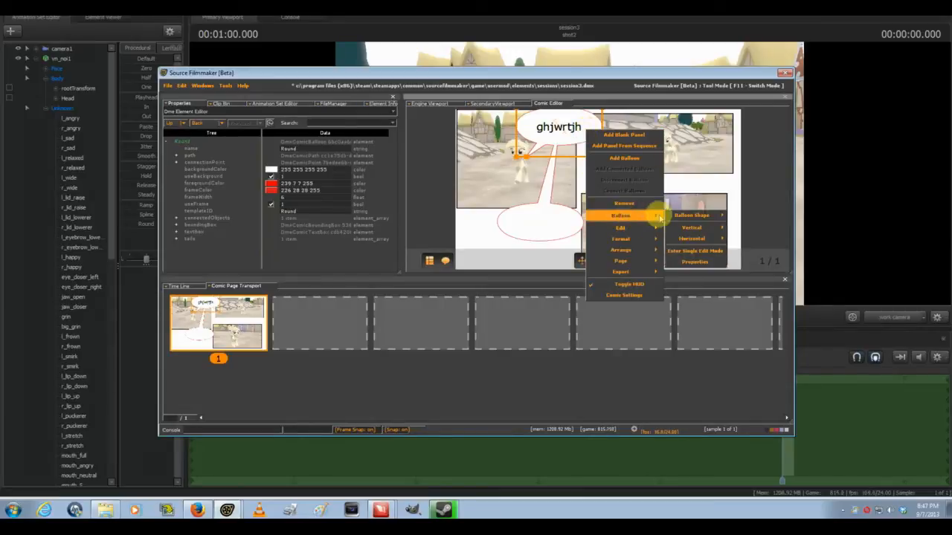
click(701, 252)
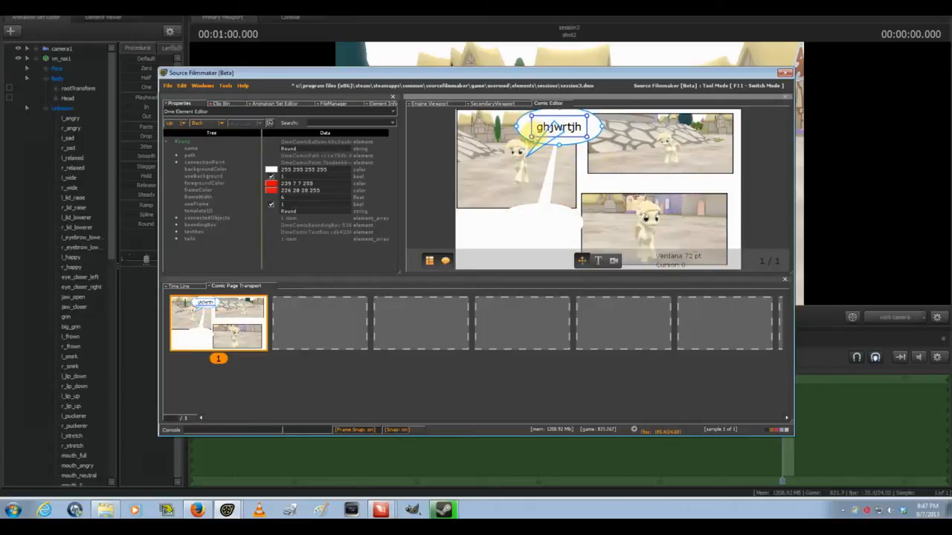
mouse_move(534, 138)
mouse_down()
mouse_move(542, 126)
mouse_move(543, 136)
mouse_move(524, 148)
mouse_move(537, 131)
mouse_up()
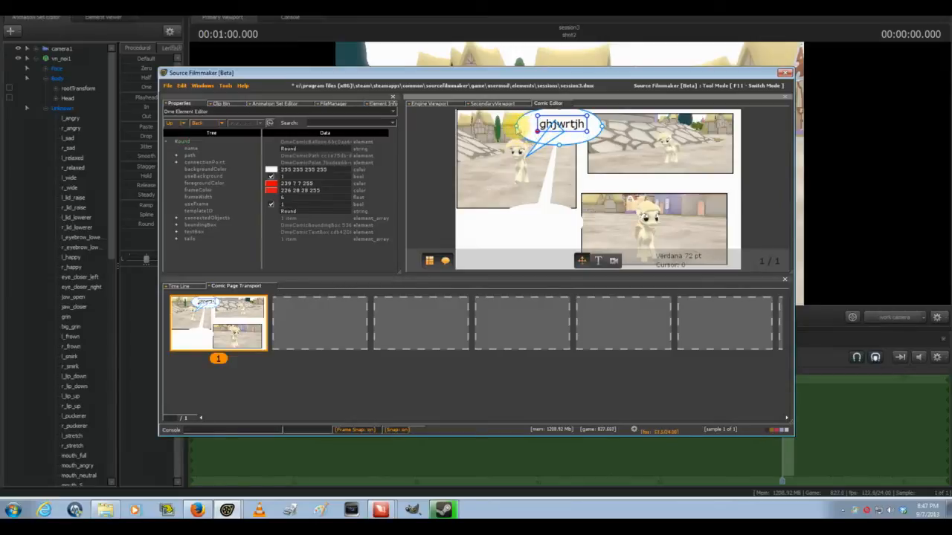
drag(534, 132, 511, 141)
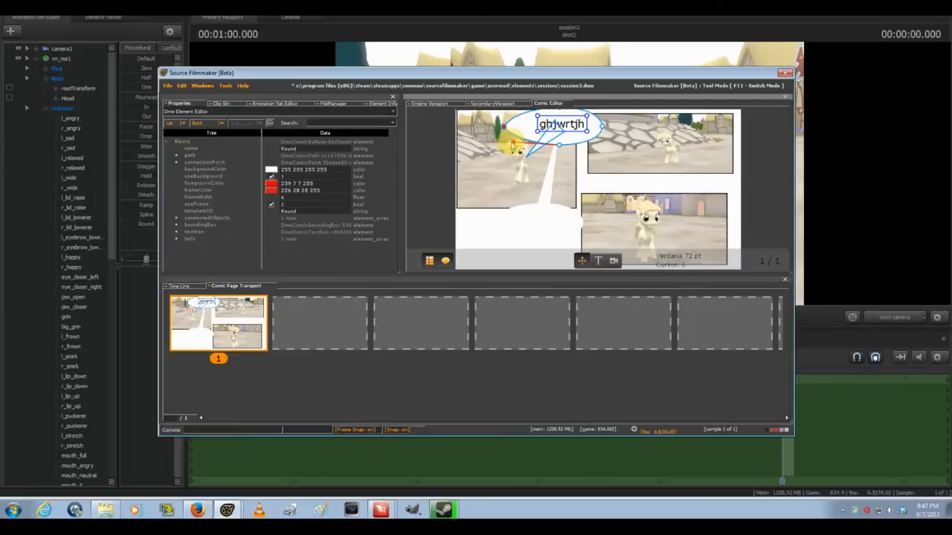
Add line points to the upper balloon's lower outline and pull them outward into corners.
right_click(579, 145)
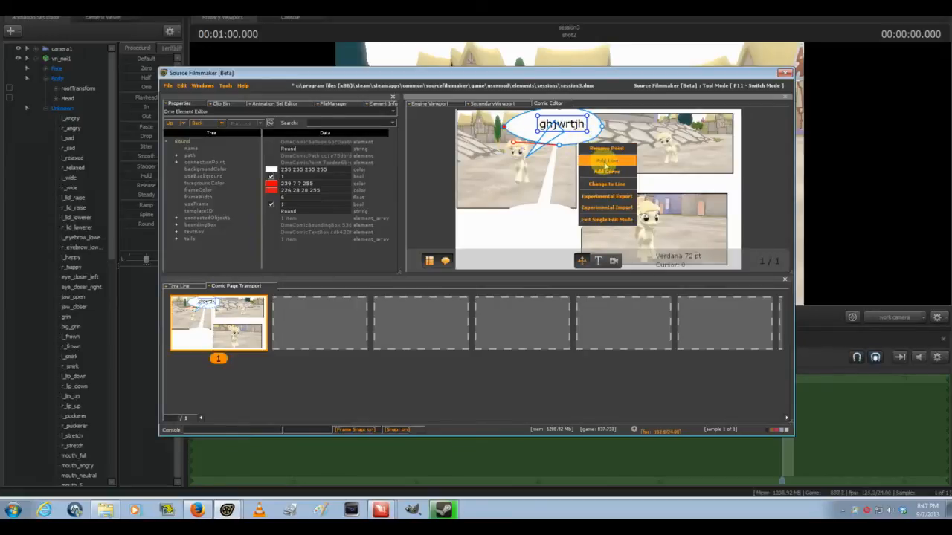
click(607, 161)
drag(578, 146, 492, 150)
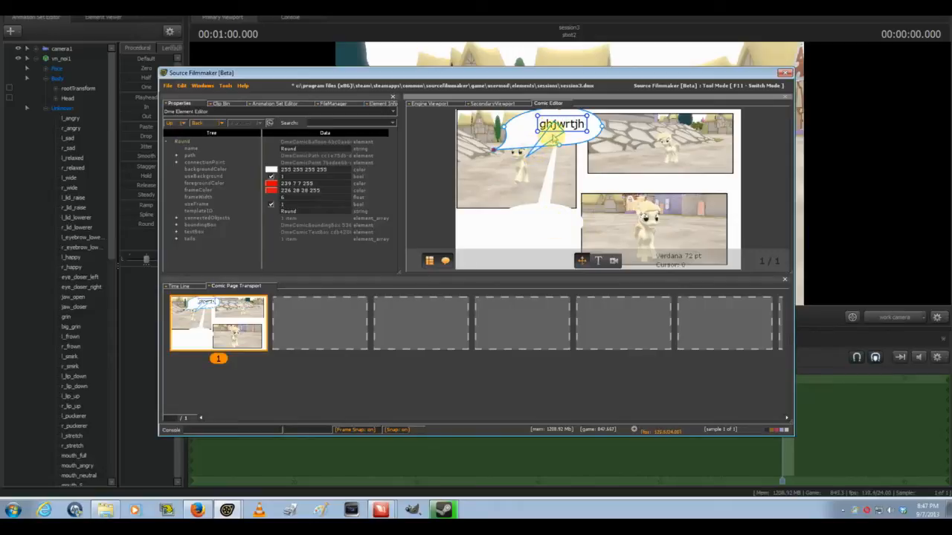
right_click(552, 136)
click(570, 165)
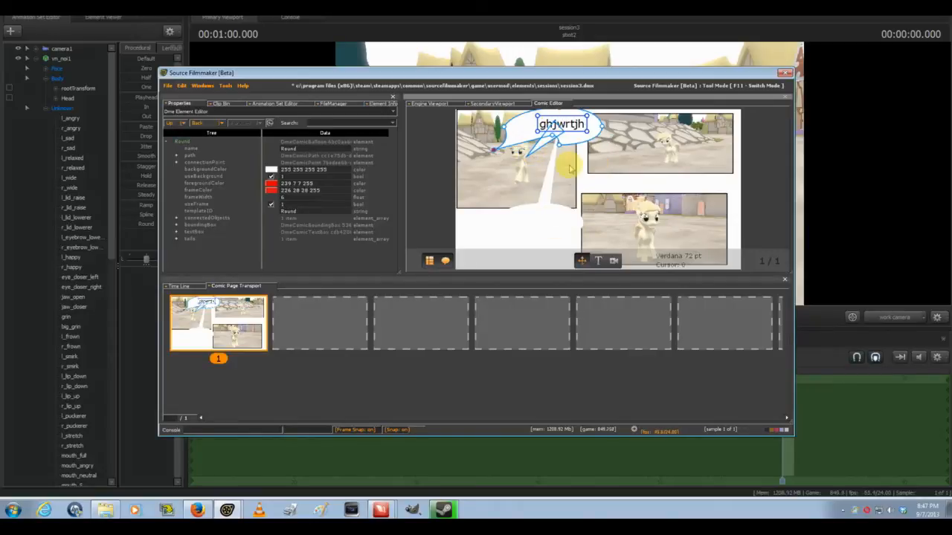
drag(551, 136, 536, 175)
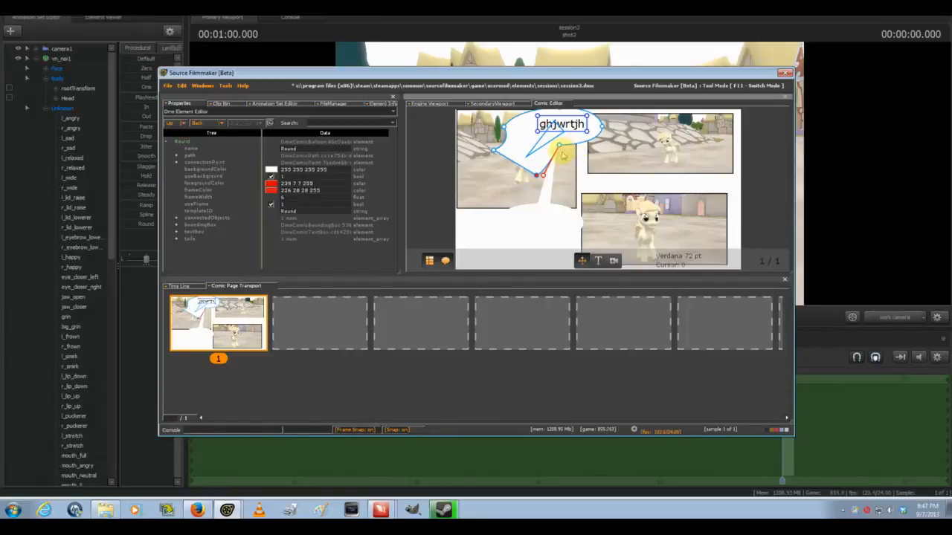
Undo the upper balloon's shape edits, exit single edit mode and clear the balloon selection.
key(ctrl+z)
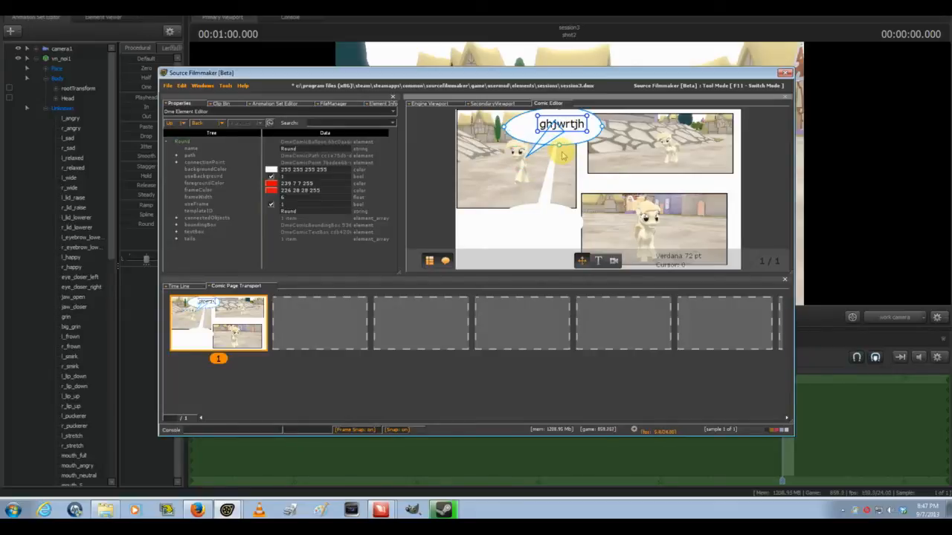
right_click(569, 139)
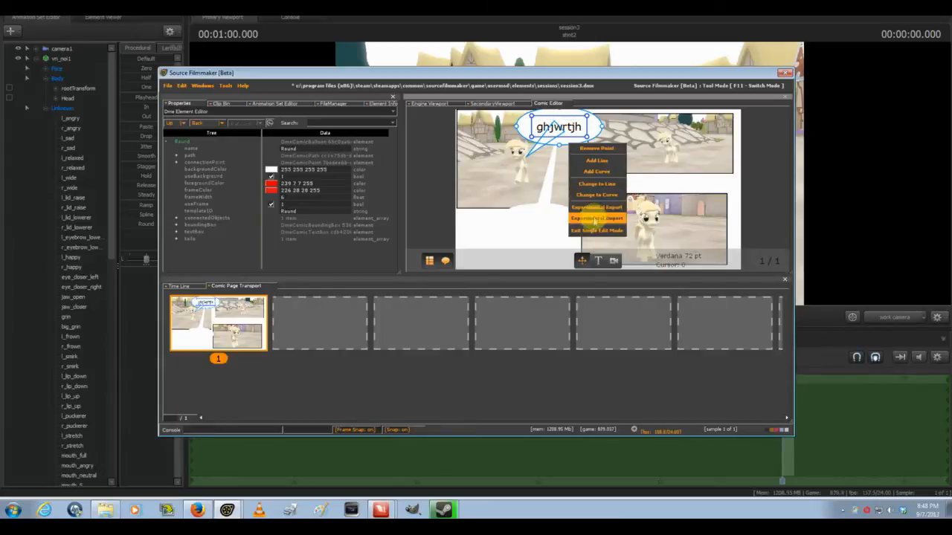
click(591, 230)
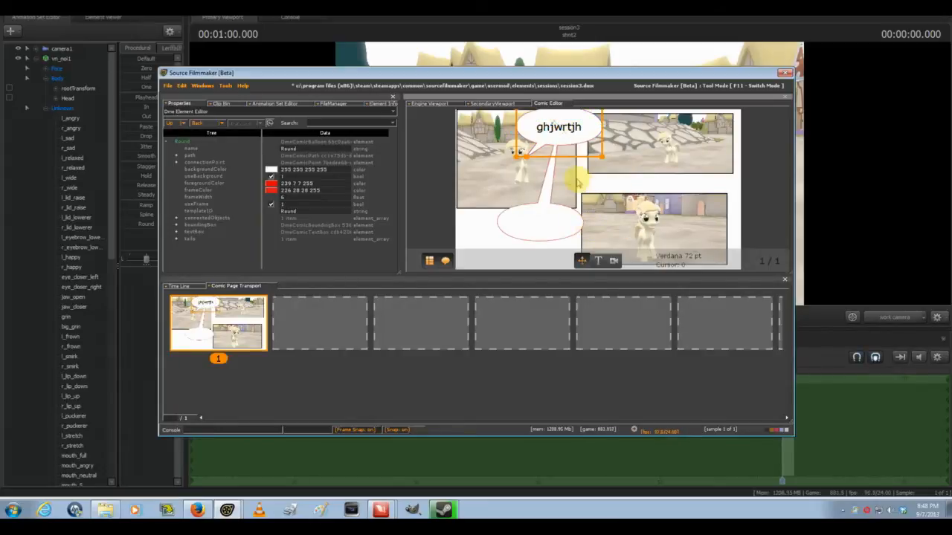
click(542, 221)
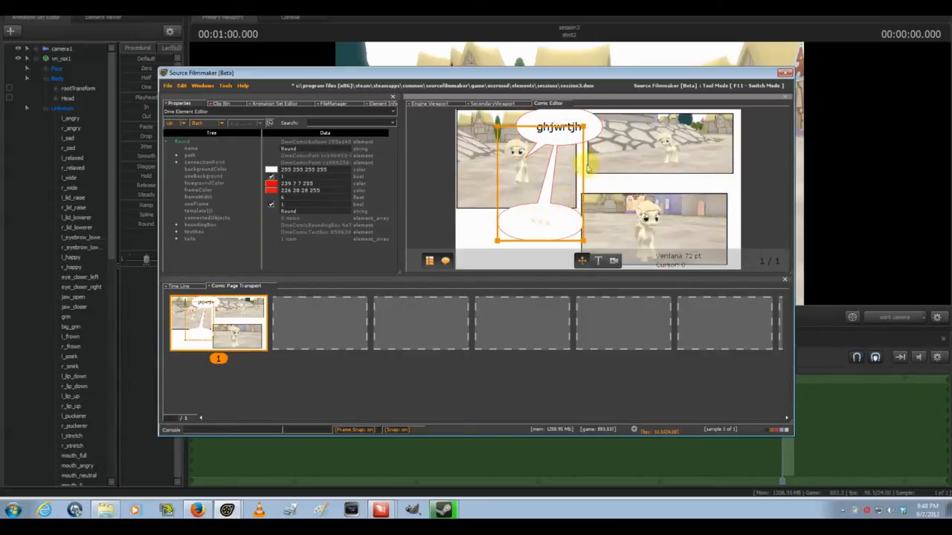
click(614, 183)
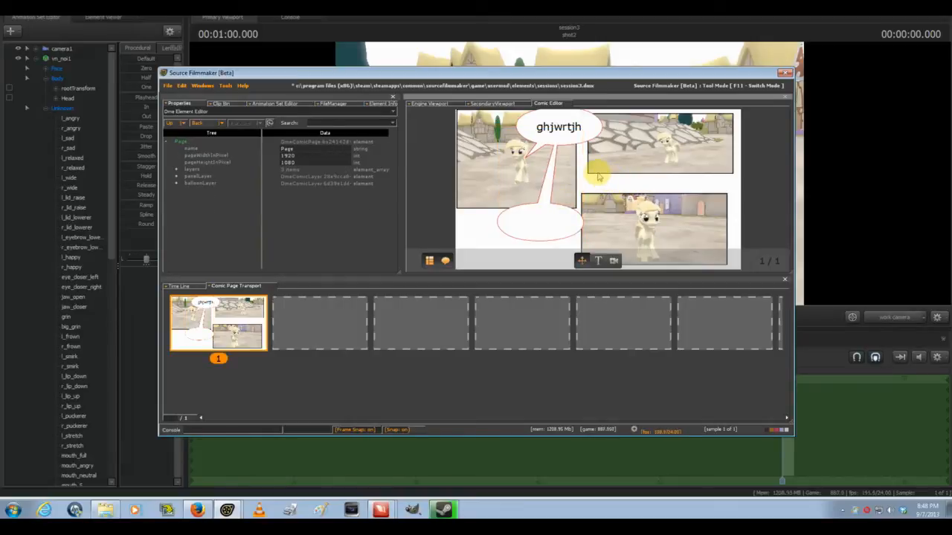
Enlarge the upper-right panel from its lower-left corner, first directly and again in single edit mode.
click(615, 162)
mouse_move(587, 176)
mouse_down()
mouse_move(575, 181)
mouse_move(584, 183)
mouse_up()
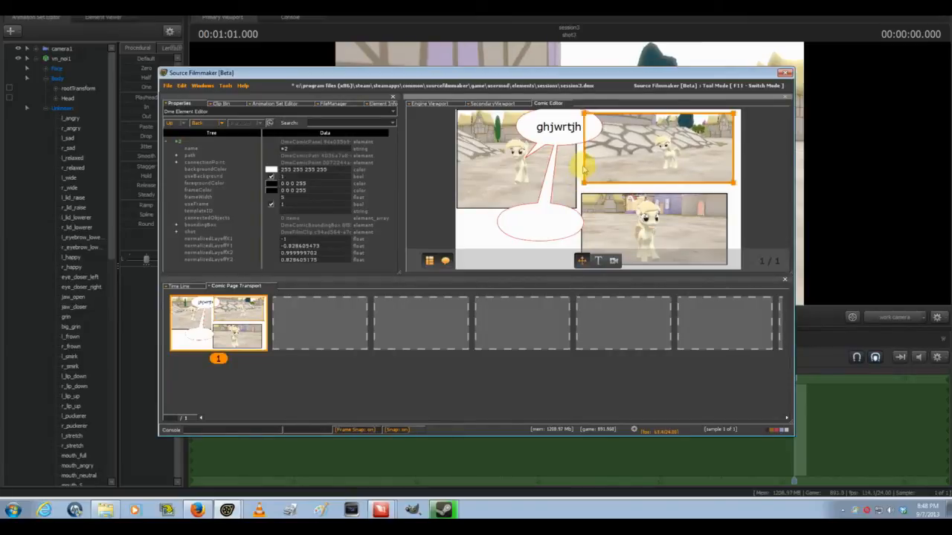
right_click(585, 166)
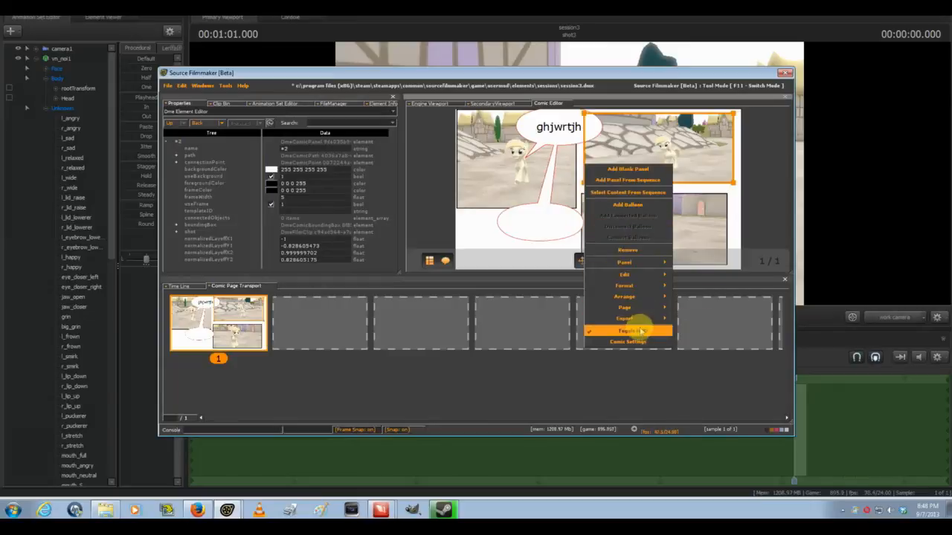
mouse_move(639, 264)
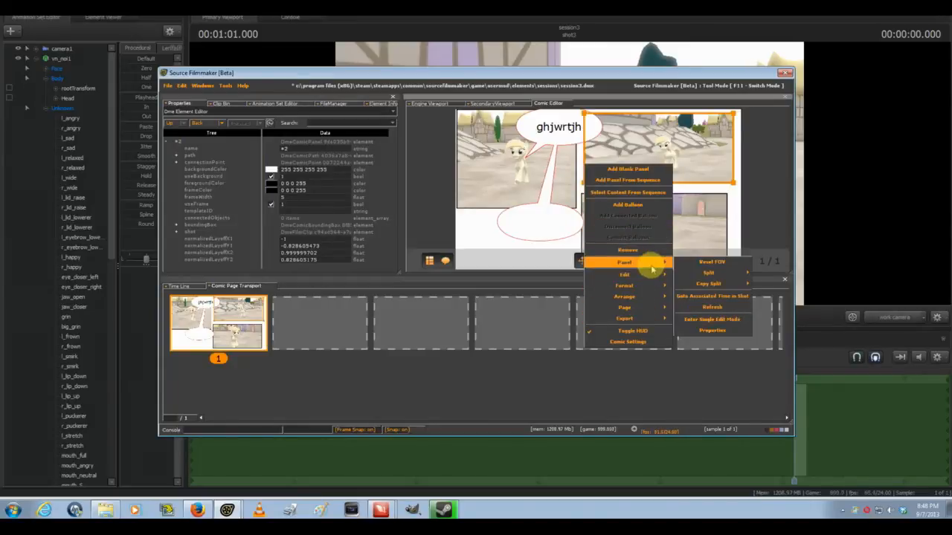
click(719, 330)
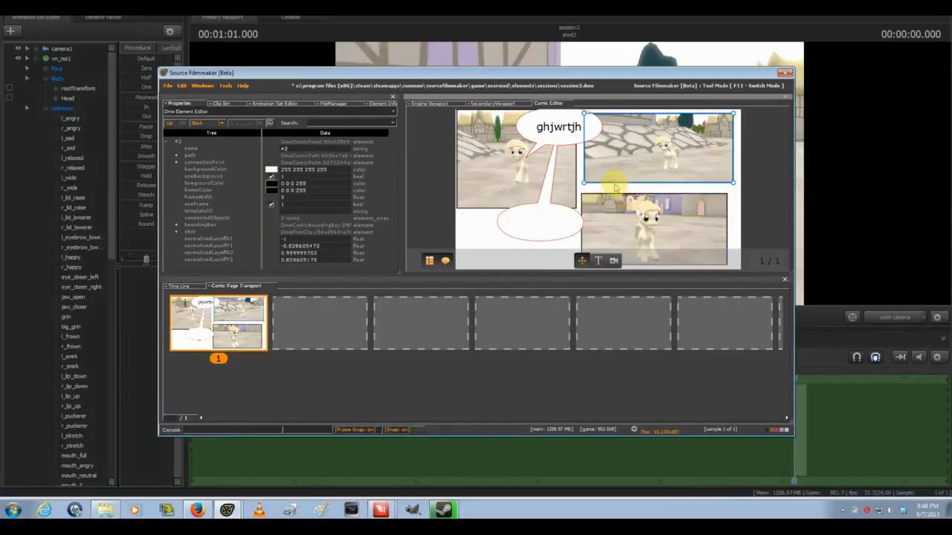
drag(582, 184, 589, 191)
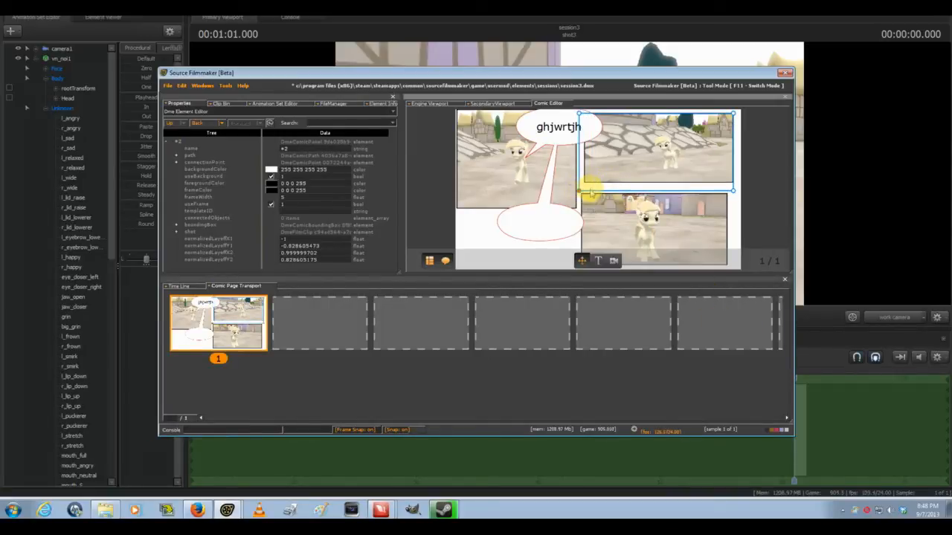
Try adding a line point to the upper-right panel's left edge, and exit single edit mode.
right_click(591, 193)
click(606, 206)
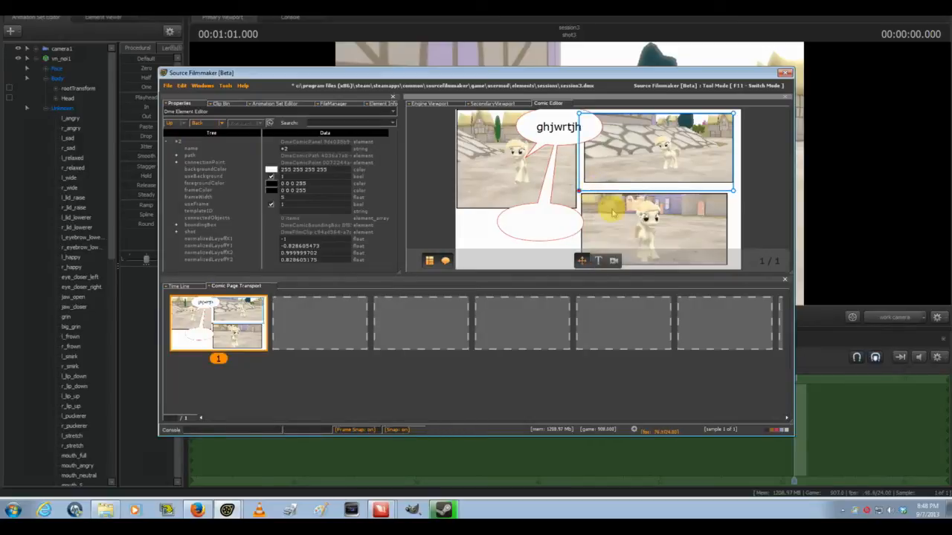
right_click(578, 128)
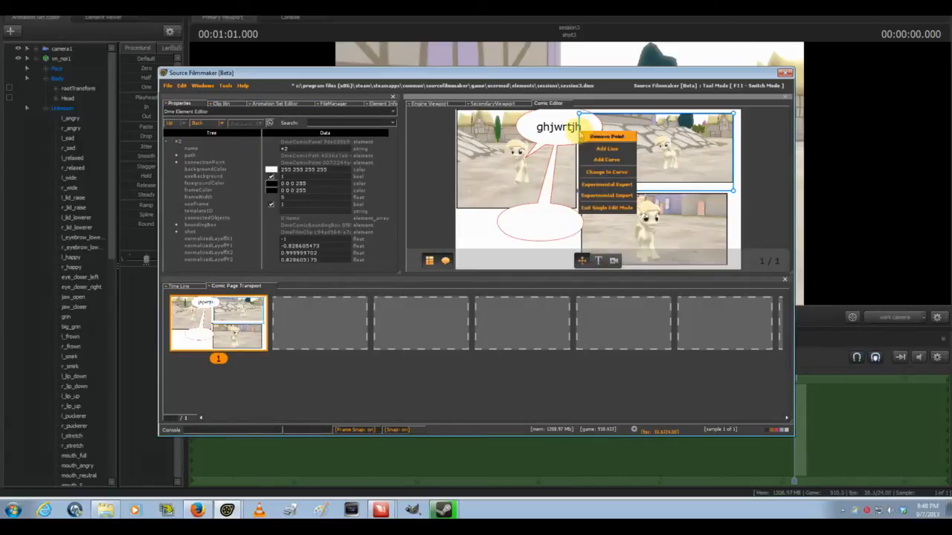
click(608, 151)
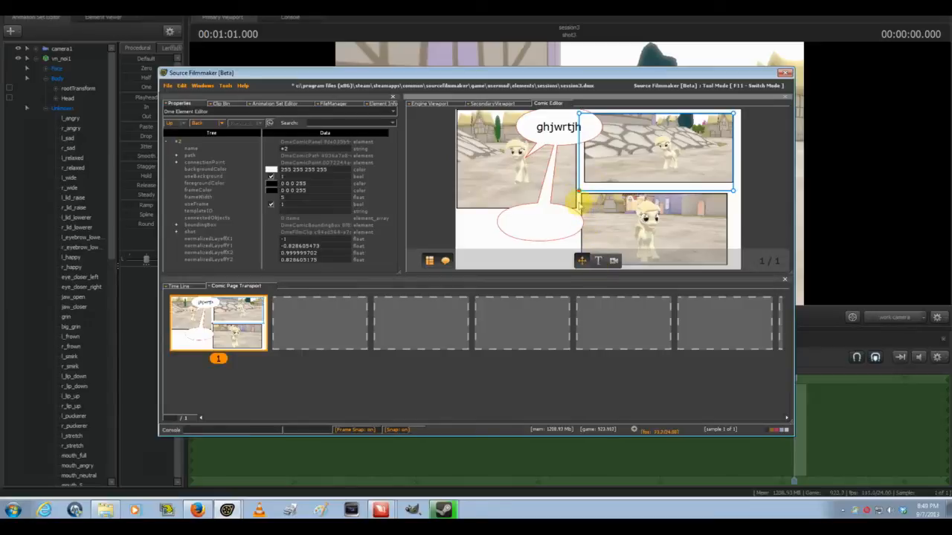
right_click(607, 147)
click(638, 235)
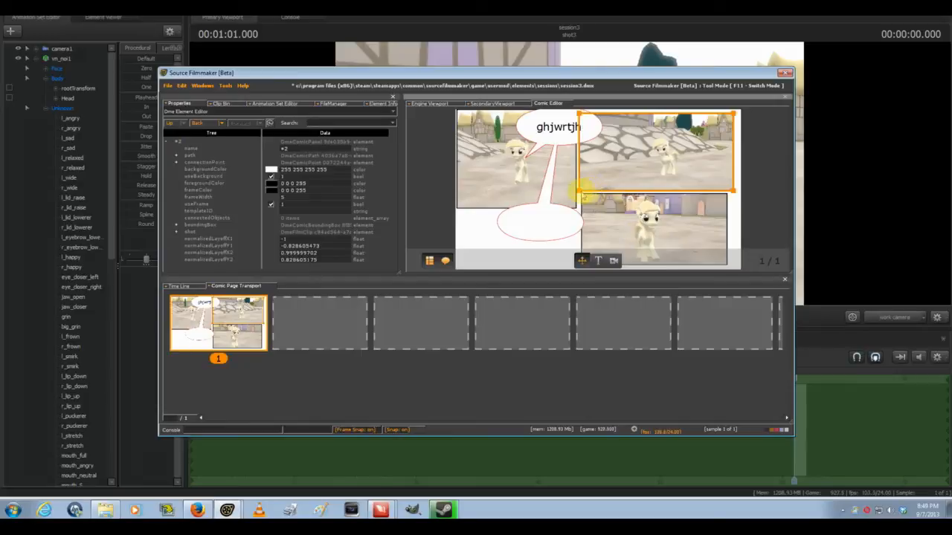
Move the lower balloon slightly down and to the left, and add a new 1920 x 1080 page to the comic.
mouse_move(578, 188)
mouse_down()
mouse_move(554, 170)
mouse_move(573, 154)
mouse_move(571, 200)
mouse_up()
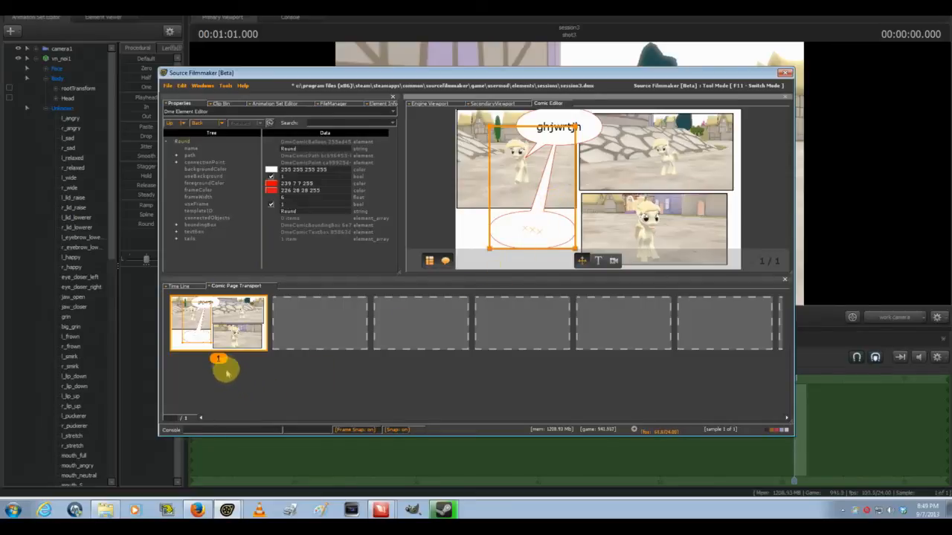
right_click(244, 320)
mouse_move(278, 335)
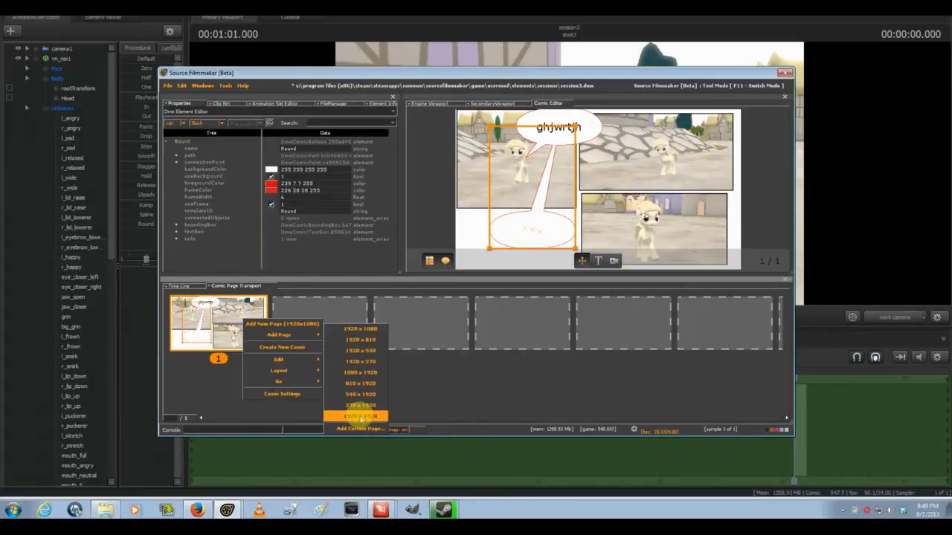
click(363, 329)
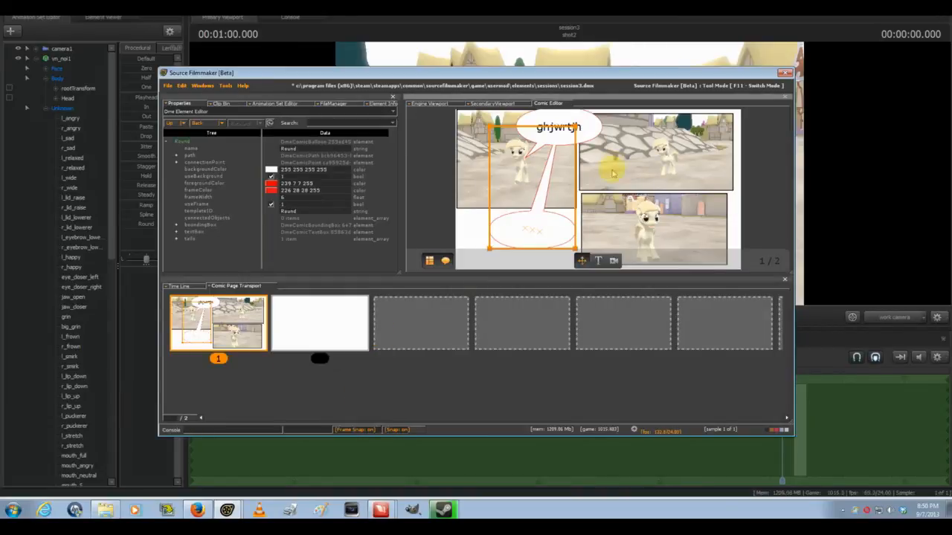
Export the current comic page as a low-resolution PNG named test in the sessions folder.
right_click(601, 131)
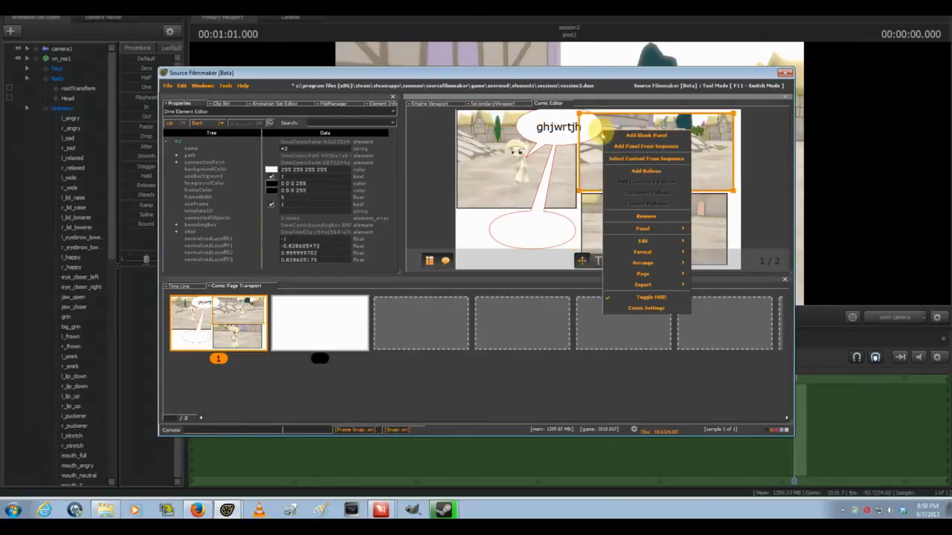
right_click(579, 221)
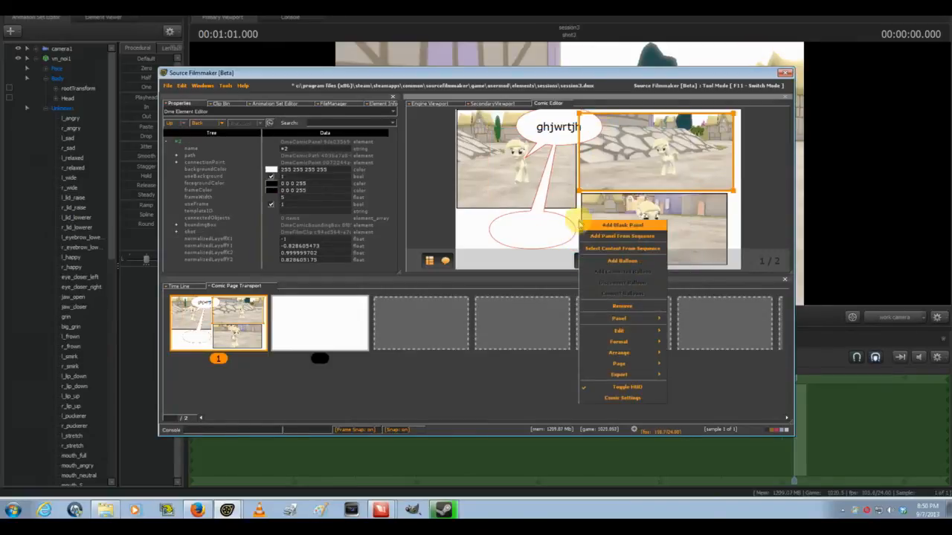
mouse_move(618, 374)
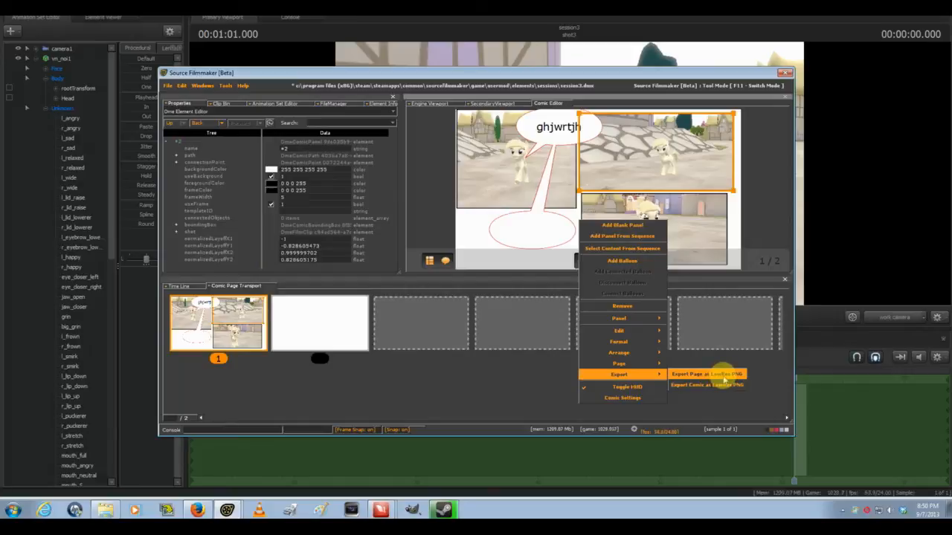
click(723, 375)
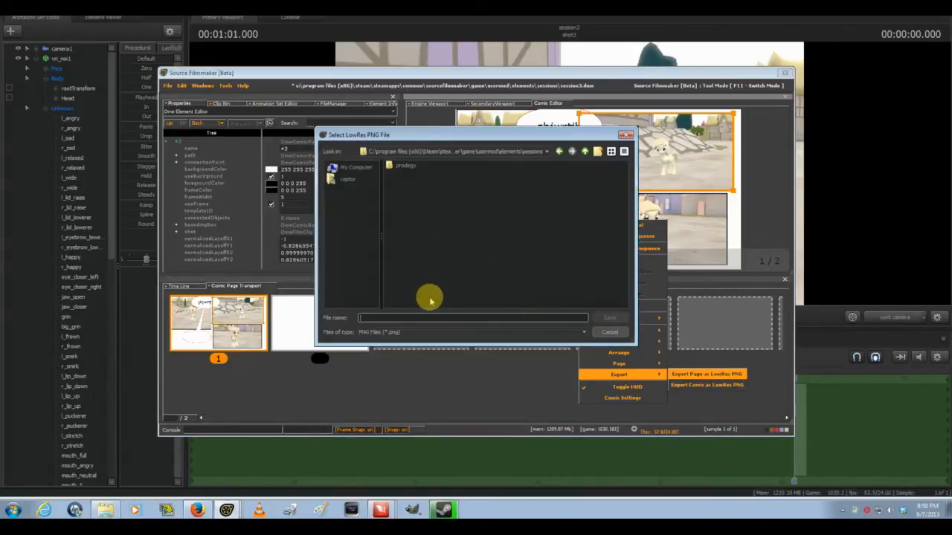
text(test)
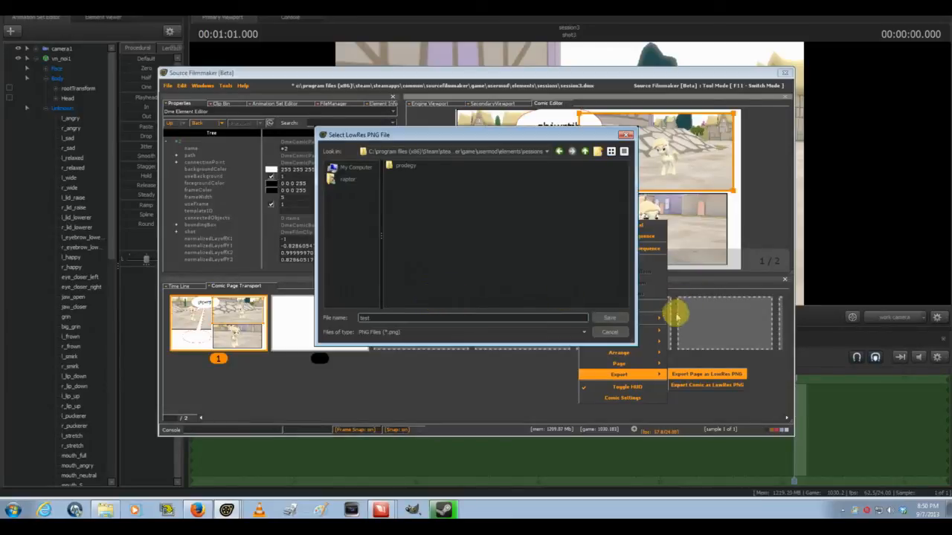
click(620, 318)
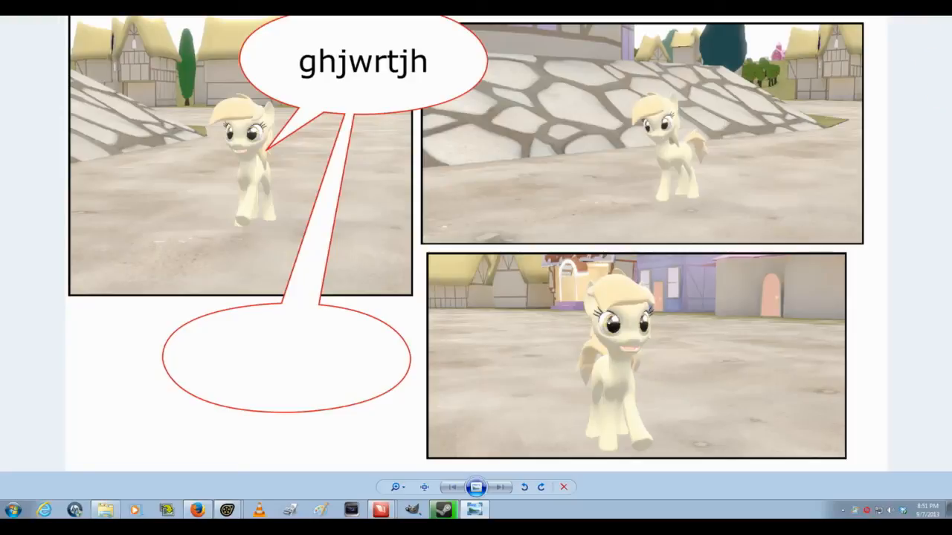
Close the preview of the exported test.png and switch back to Source Filmmaker's comic editor.
click(935, 16)
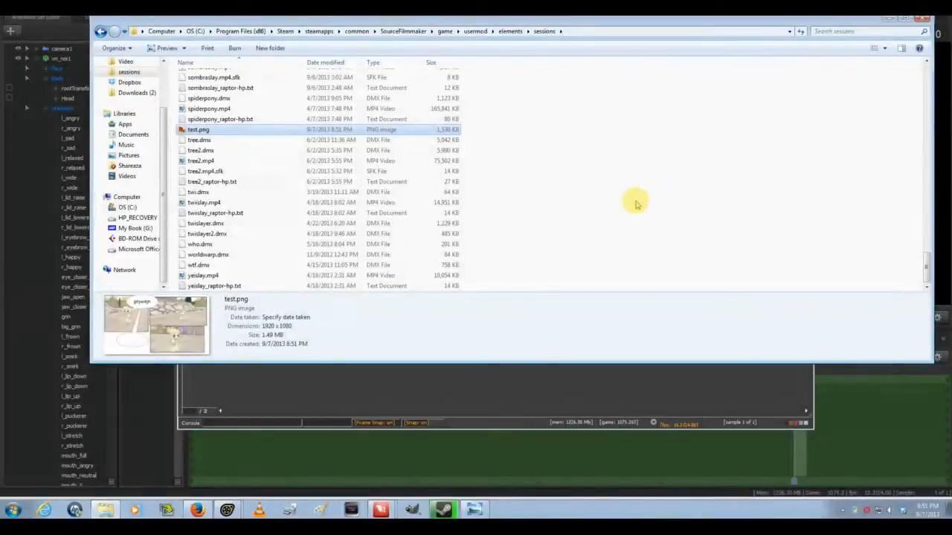
click(646, 394)
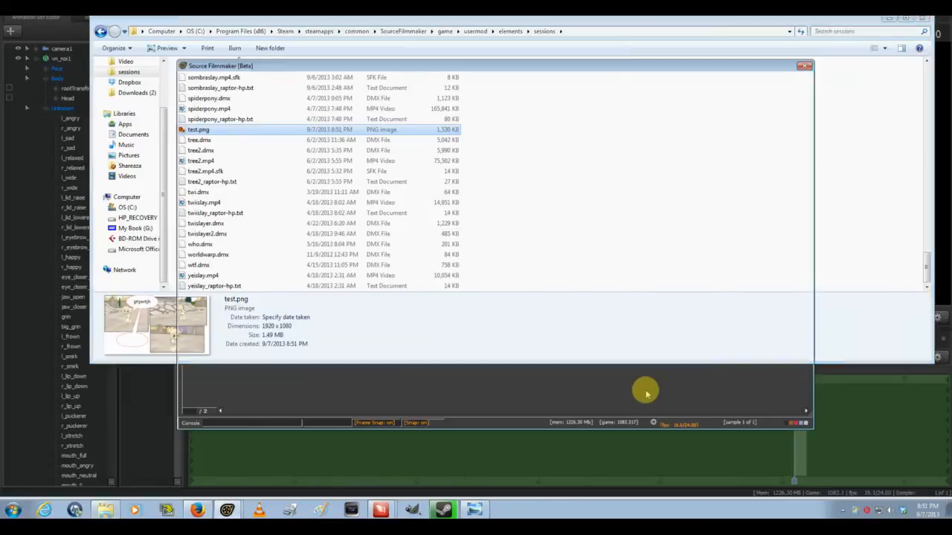
drag(552, 210, 559, 191)
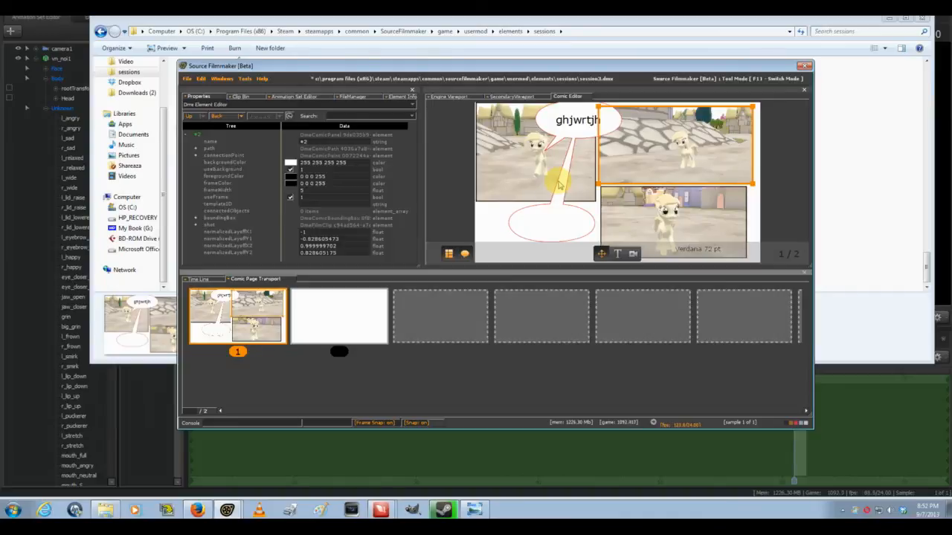
click(528, 156)
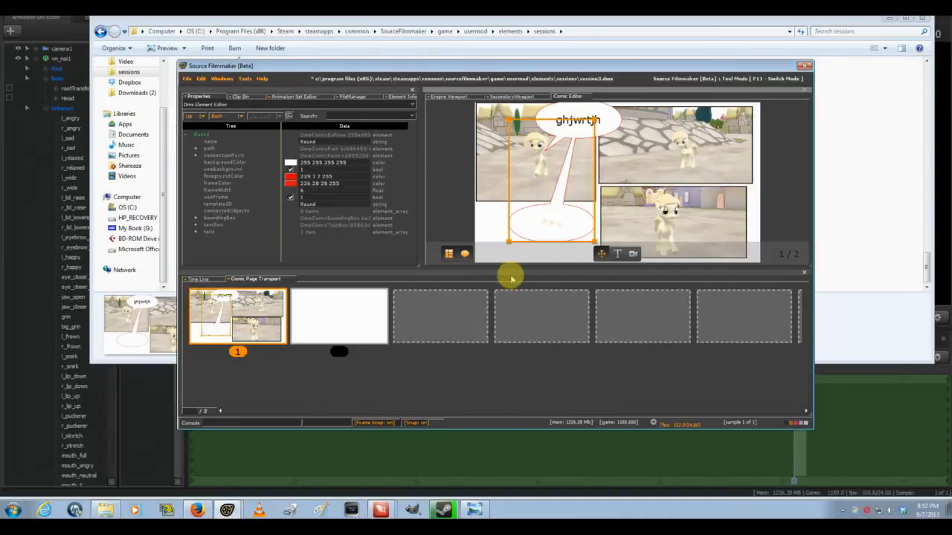
click(493, 225)
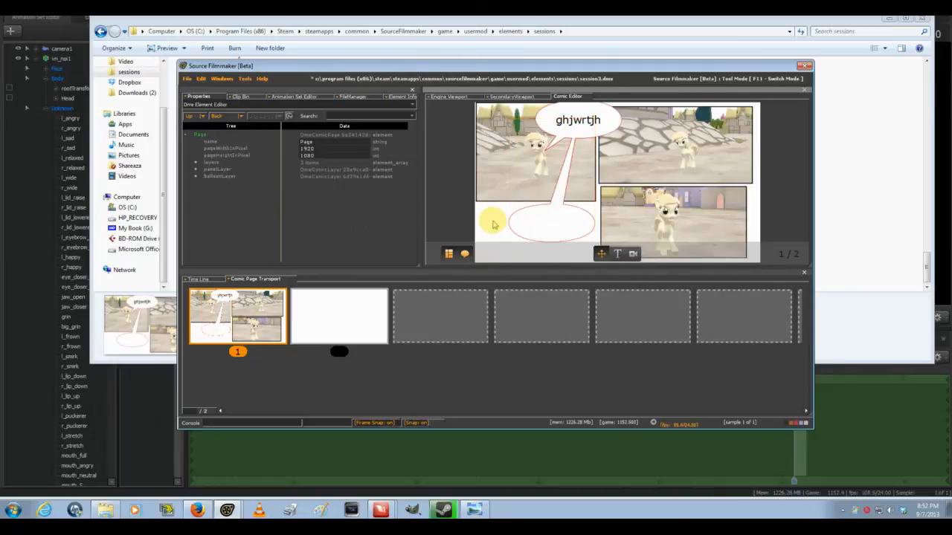
right_click(491, 221)
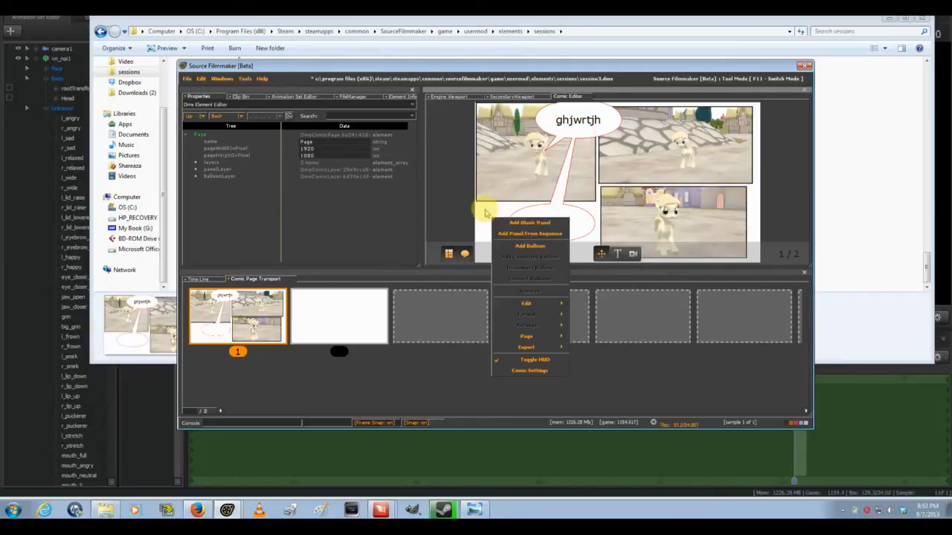
click(484, 213)
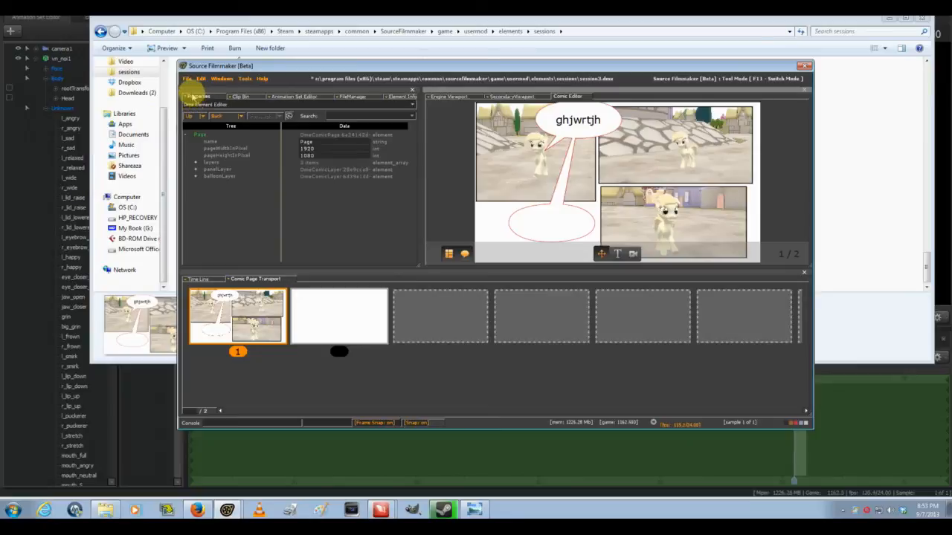
click(196, 163)
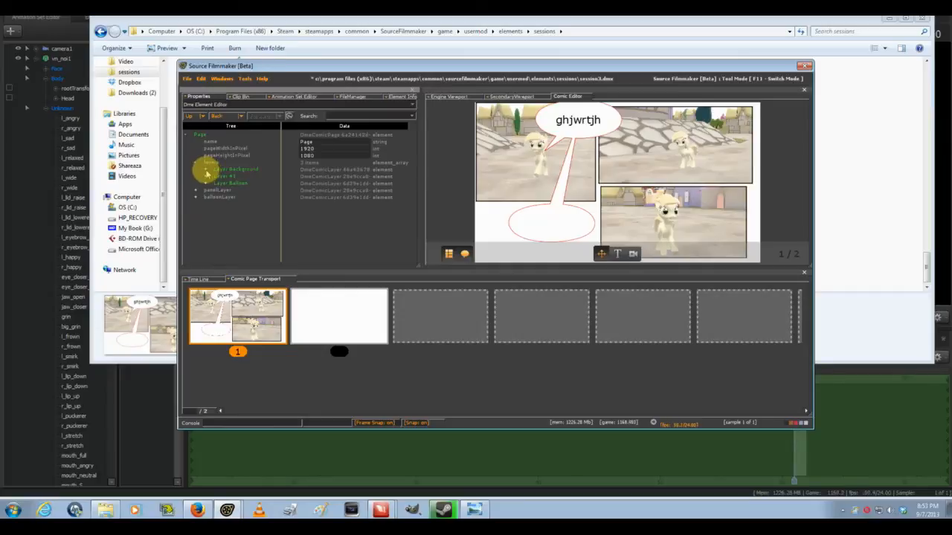
click(208, 171)
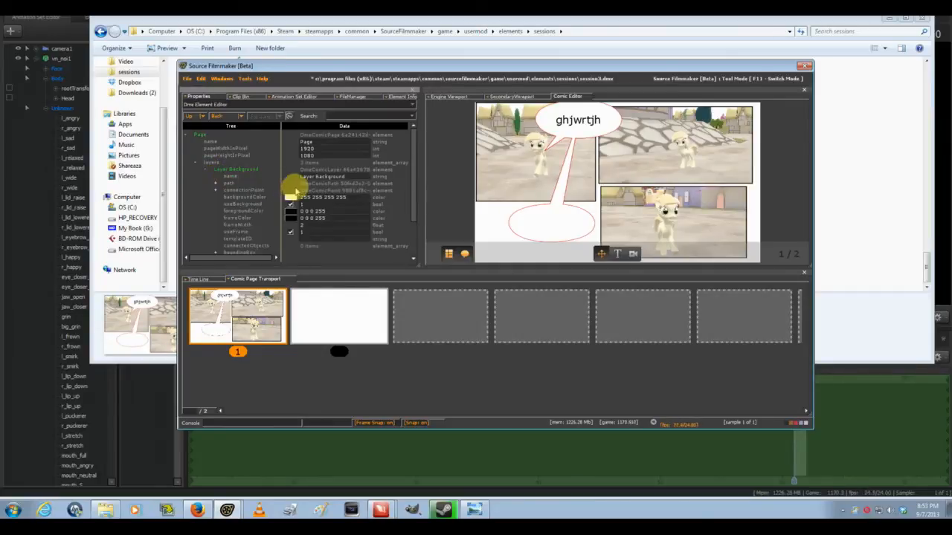
click(290, 198)
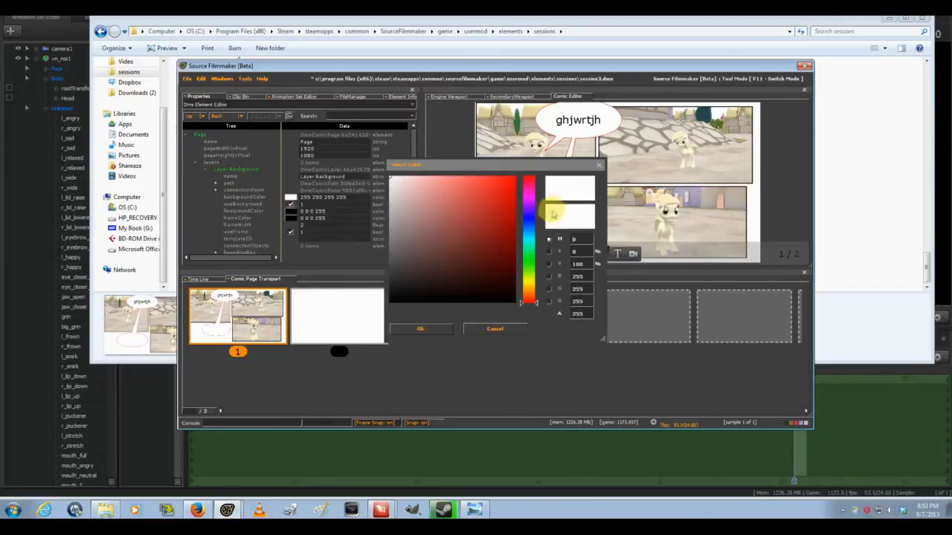
click(503, 187)
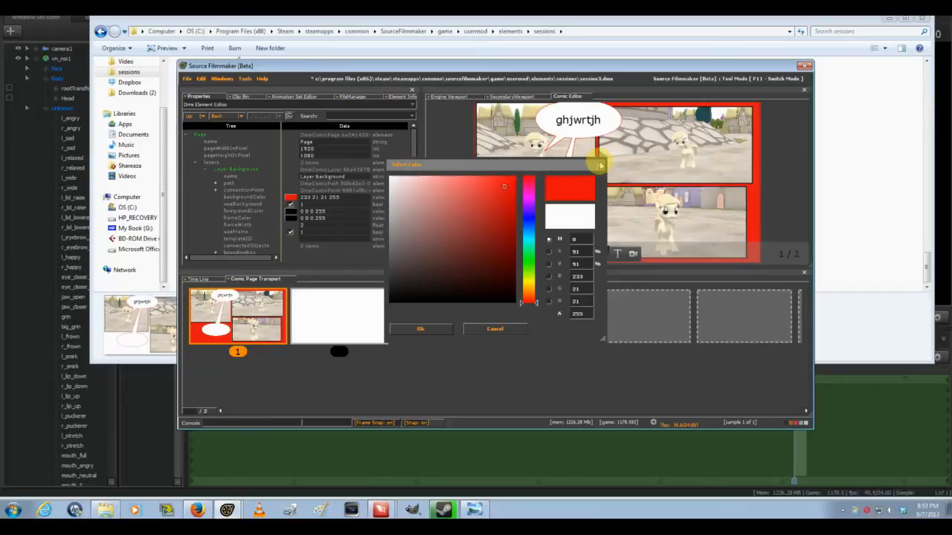
click(600, 164)
Examine the bounding box, path and connection point properties of the page's Layer Background.
scroll(350, 227, down, 2)
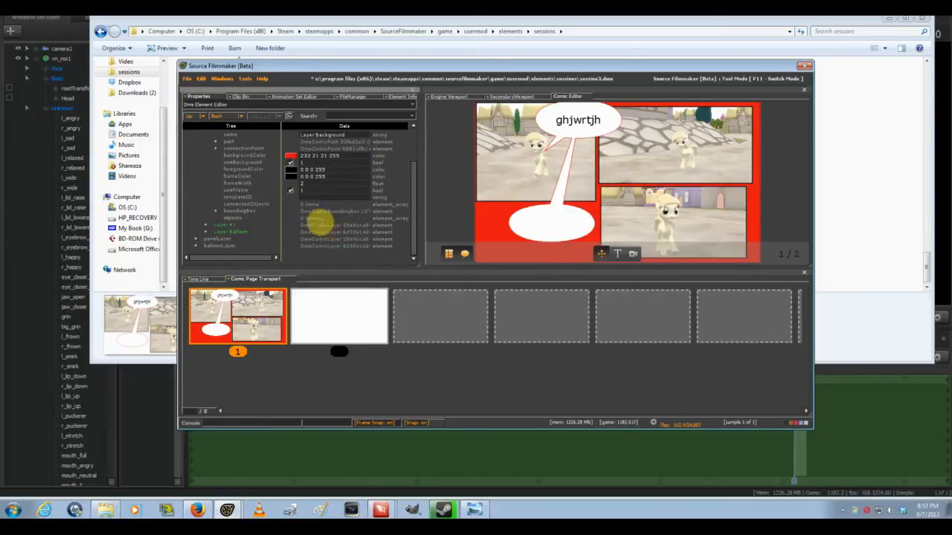
click(215, 211)
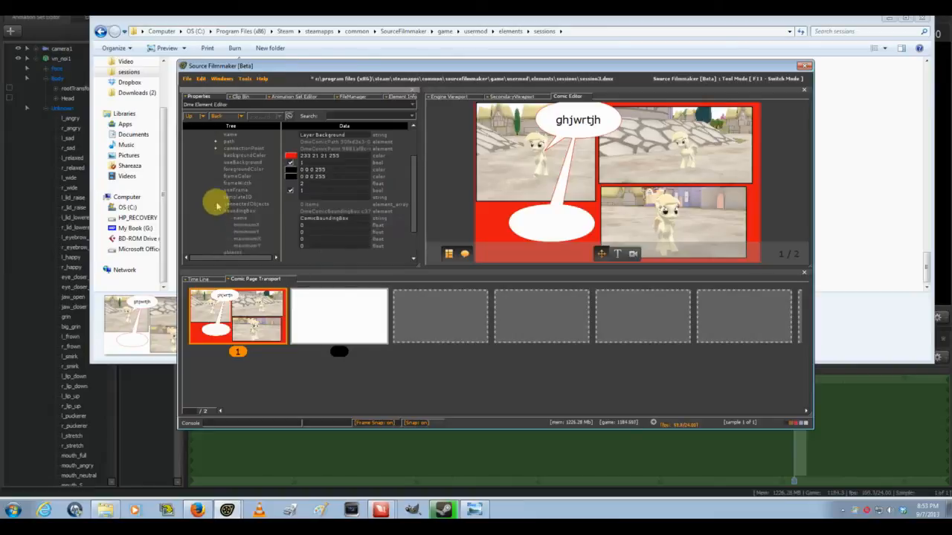
scroll(220, 191, up, 1)
scroll(217, 190, up, 1)
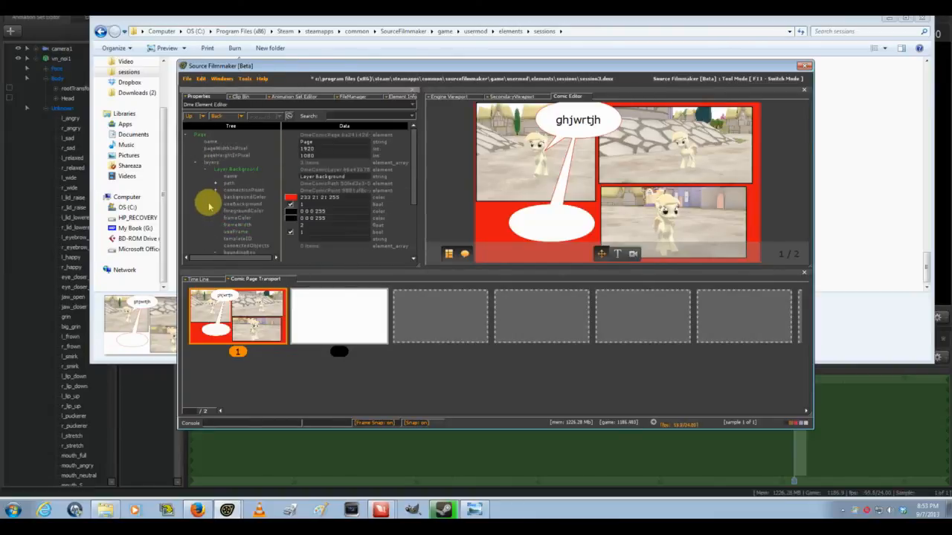
click(218, 184)
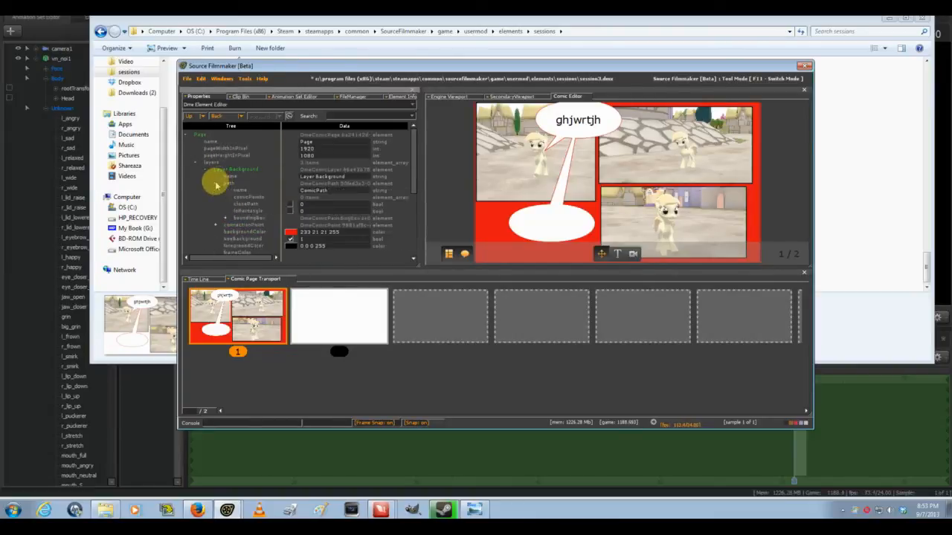
click(217, 185)
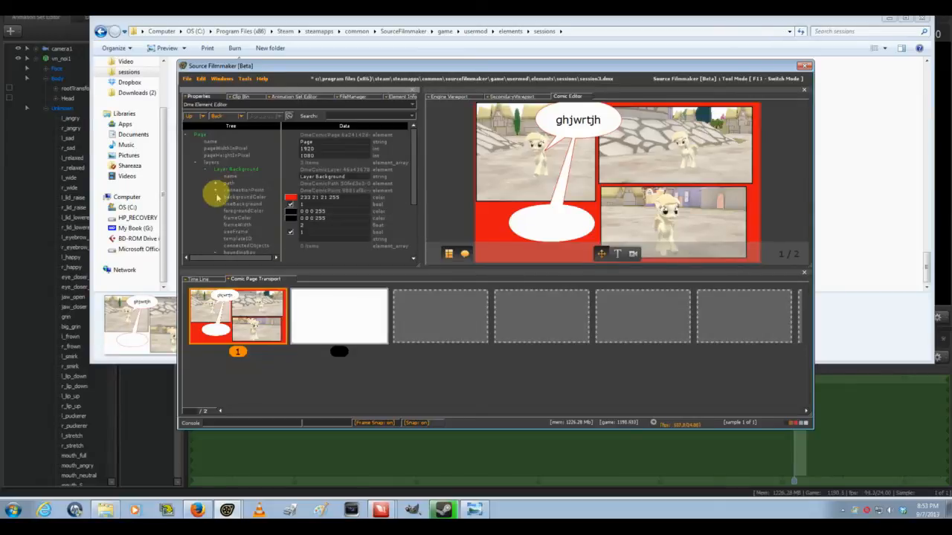
click(215, 189)
click(216, 191)
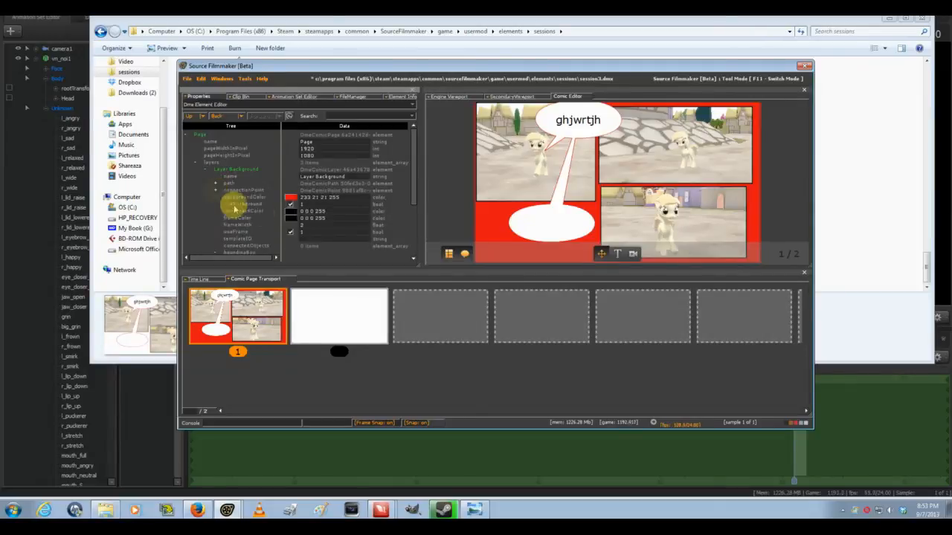